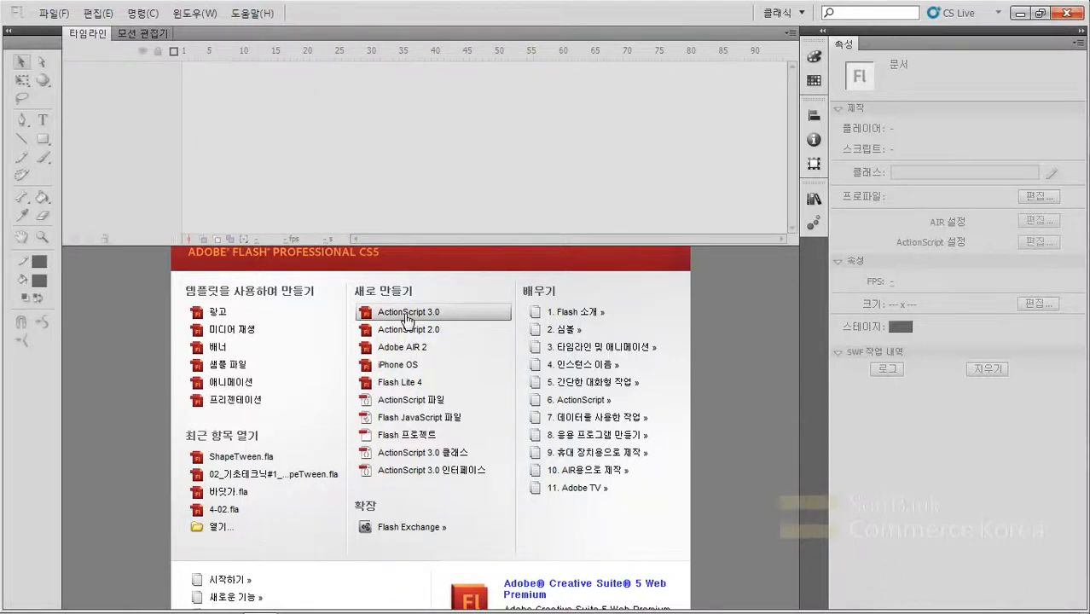
- Create an ActionScript 3.0 document and draw a circle with a red radial gradient fill near the middle of the stage
left_click(407, 315)
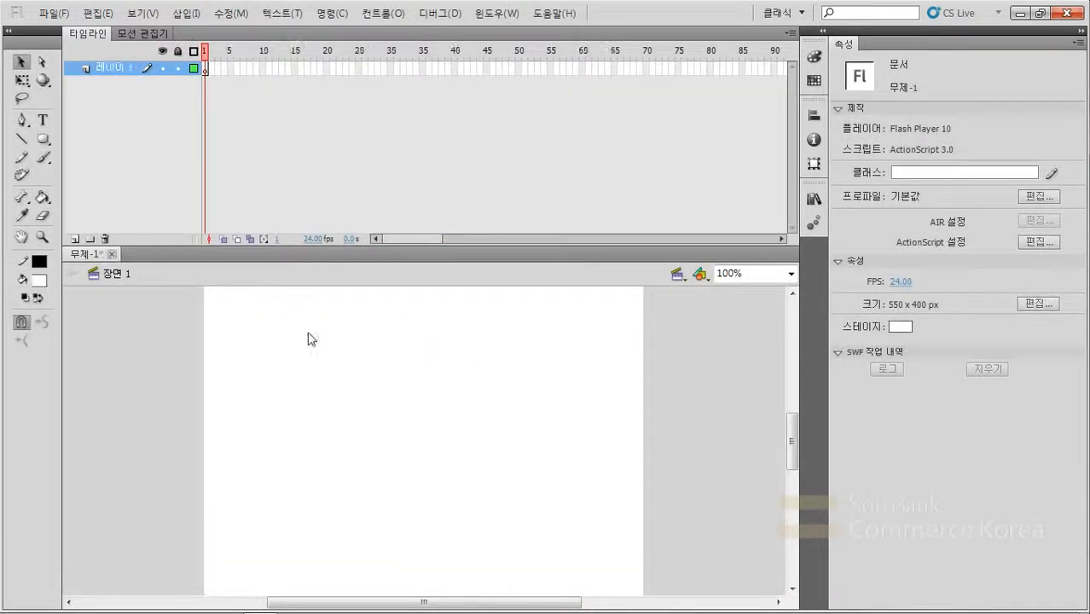
left_click(43, 139)
left_click(43, 139)
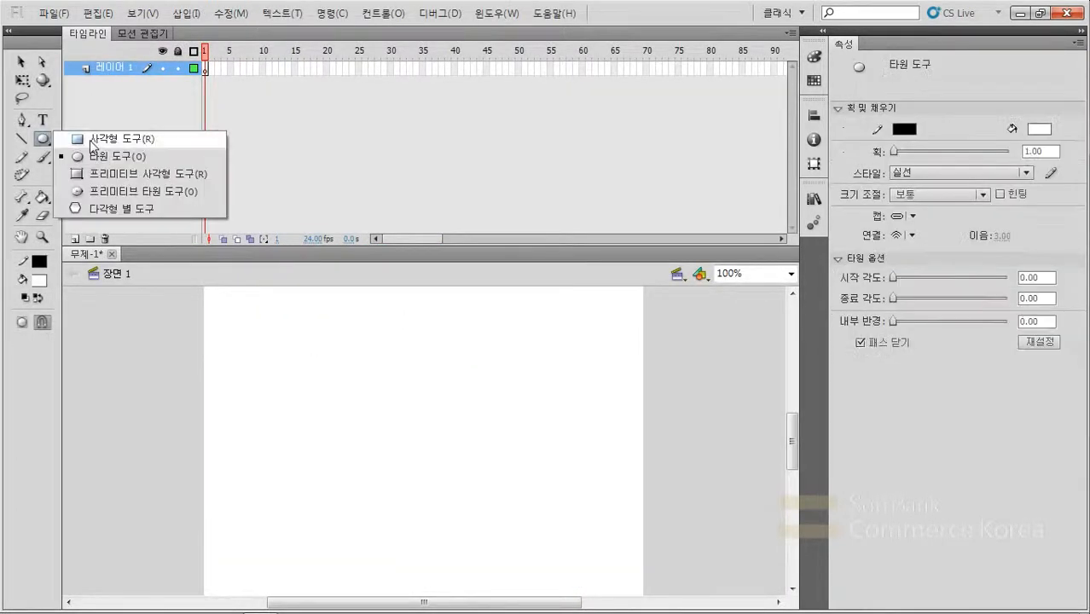
left_click(116, 158)
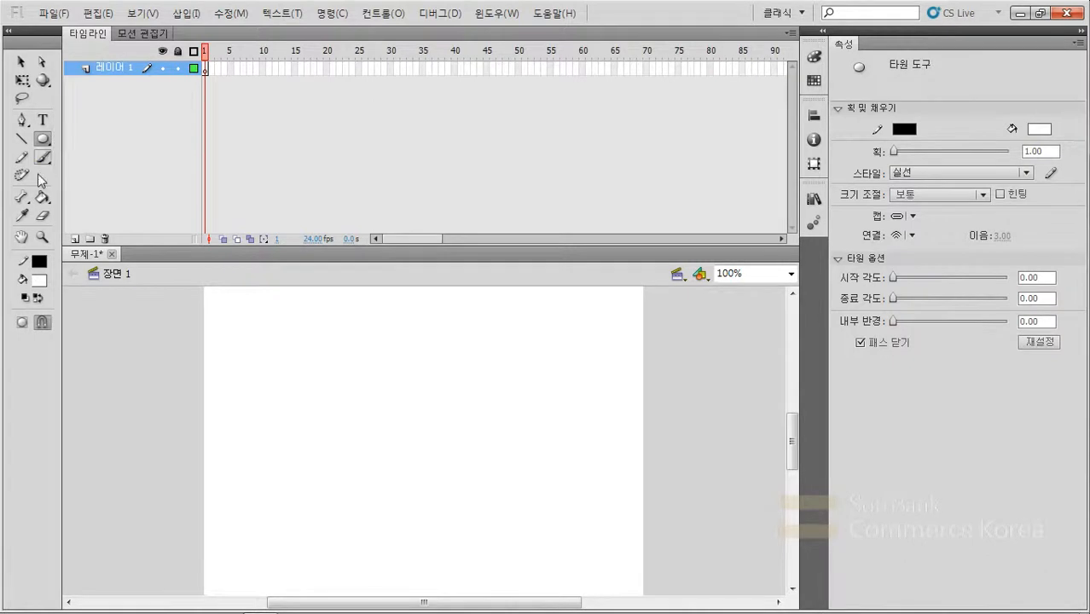
left_click(40, 280)
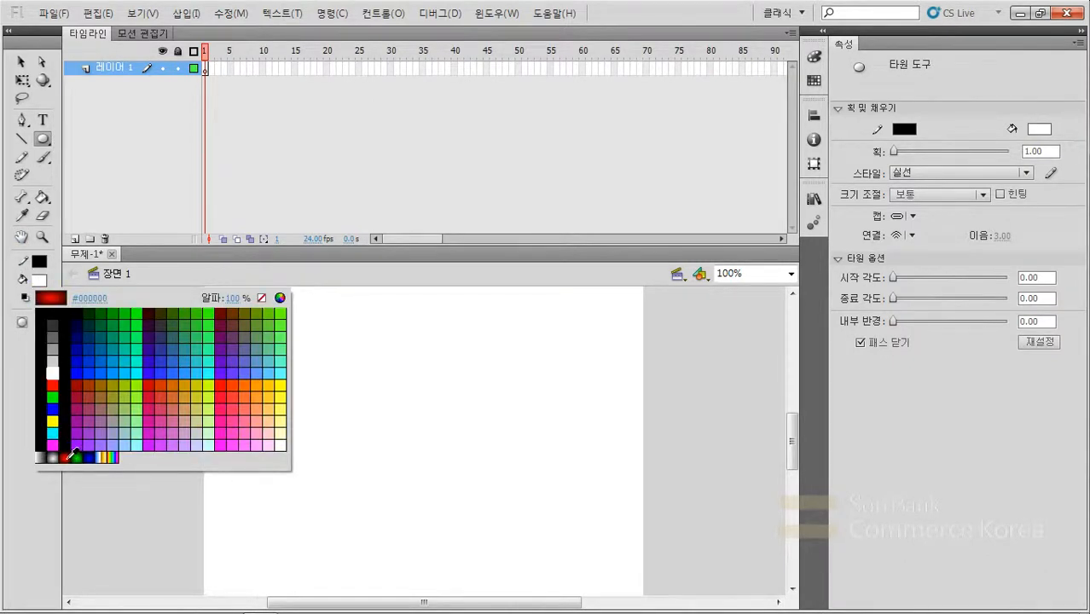
left_click(72, 454)
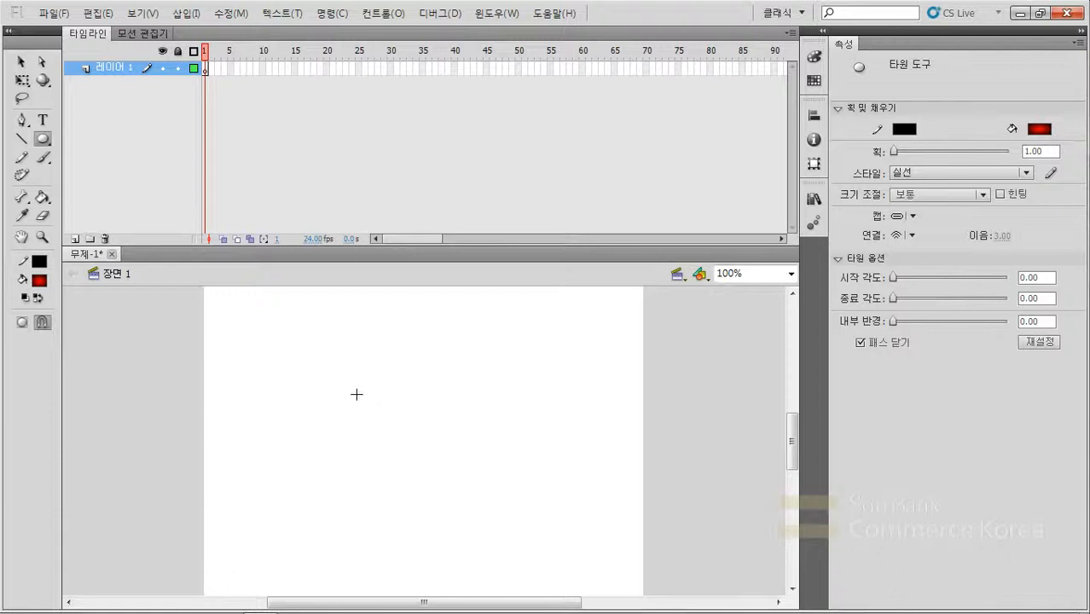
left_click_drag(356, 394, 418, 457)
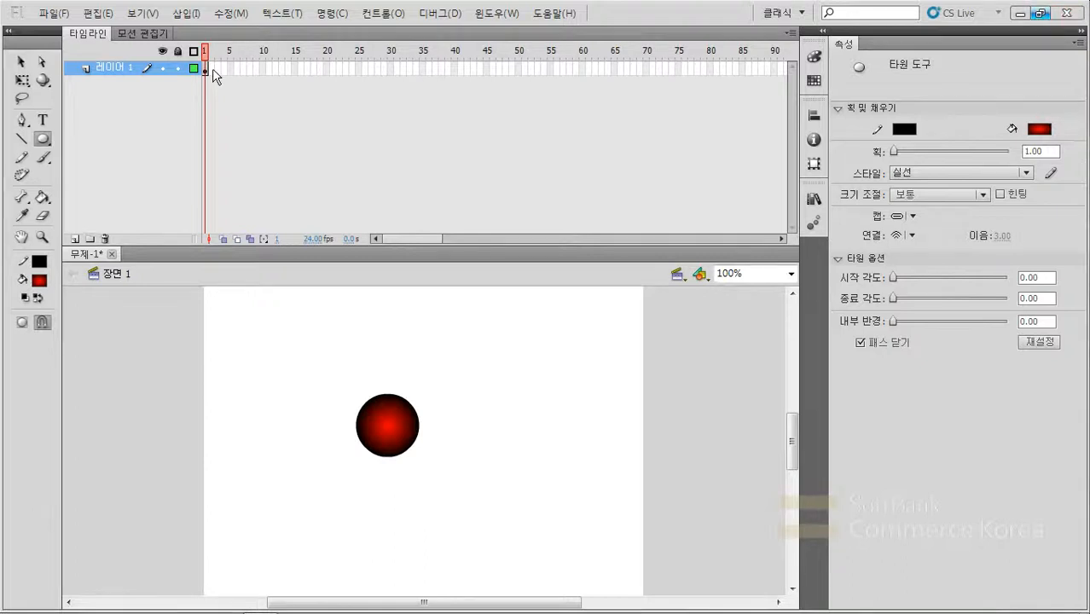
- Insert a keyframe at frame 24 and move its circle down and to the right on the stage
left_click(352, 70)
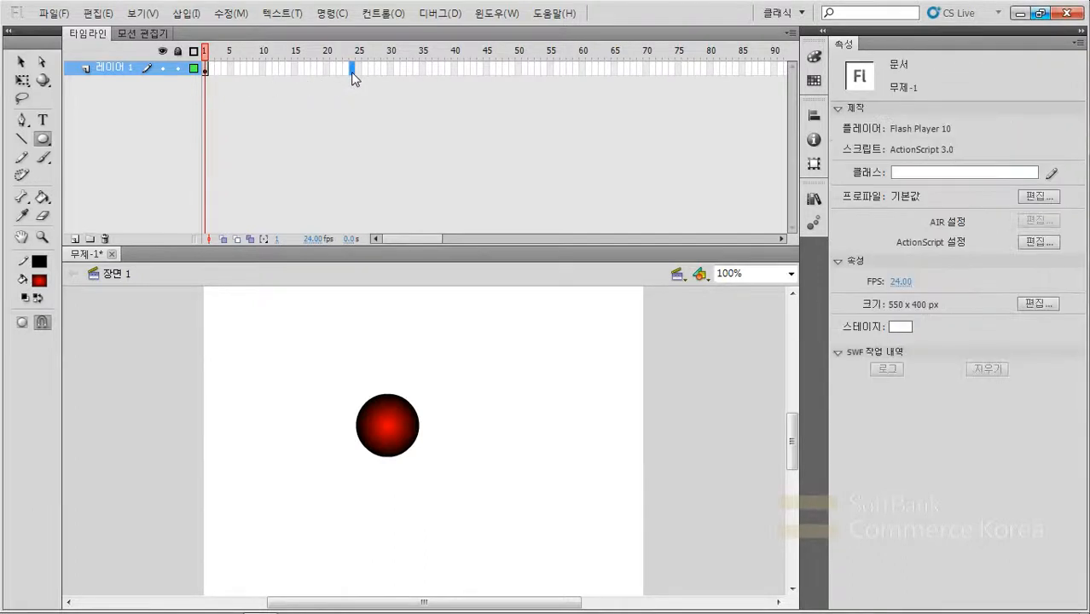
key("F6")
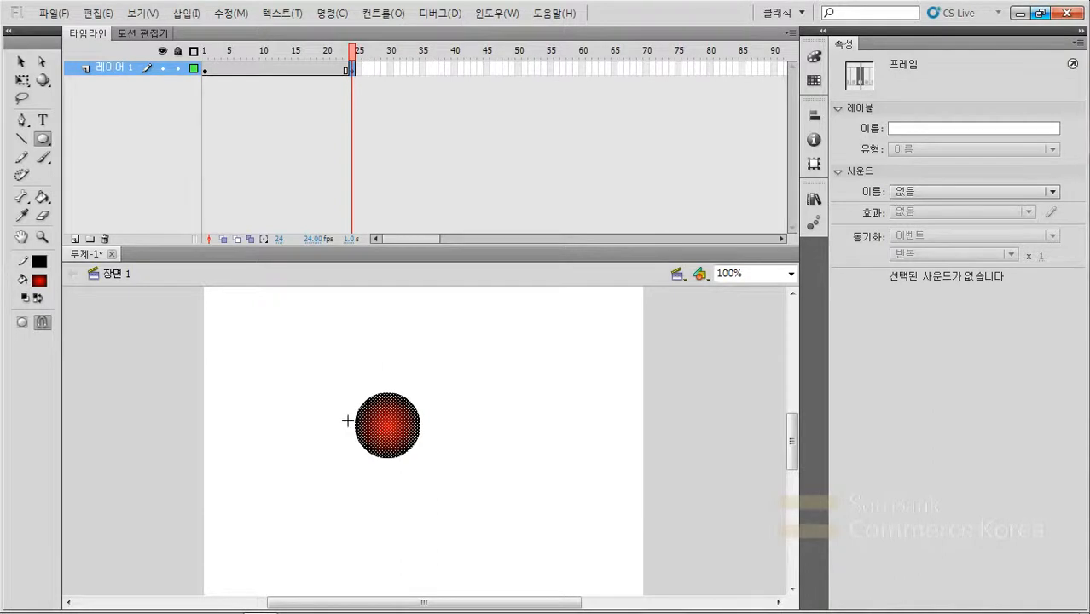
left_click(22, 61)
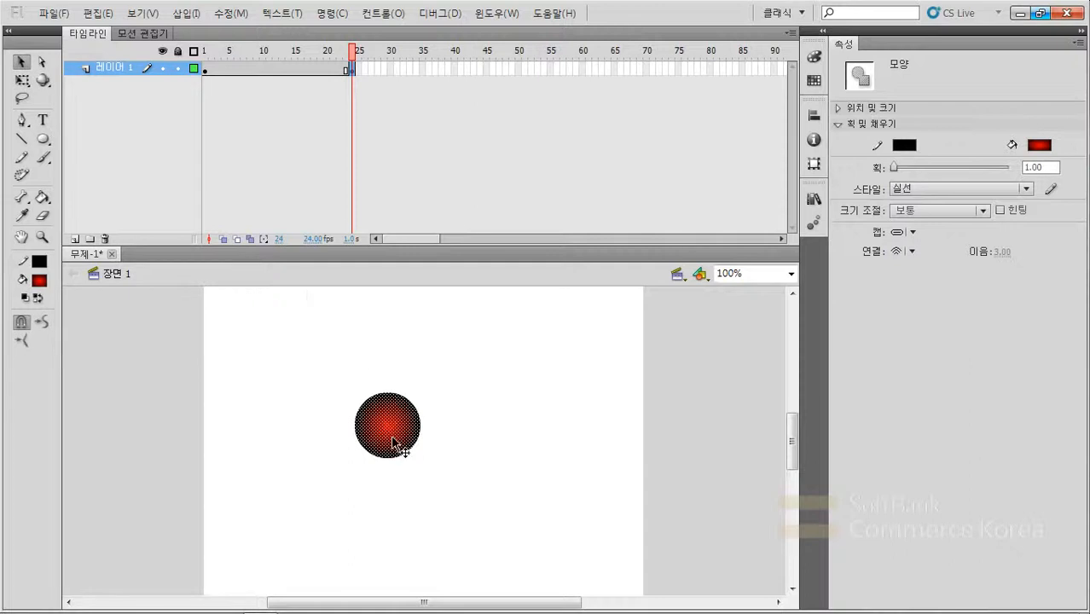
left_click_drag(390, 436, 517, 503)
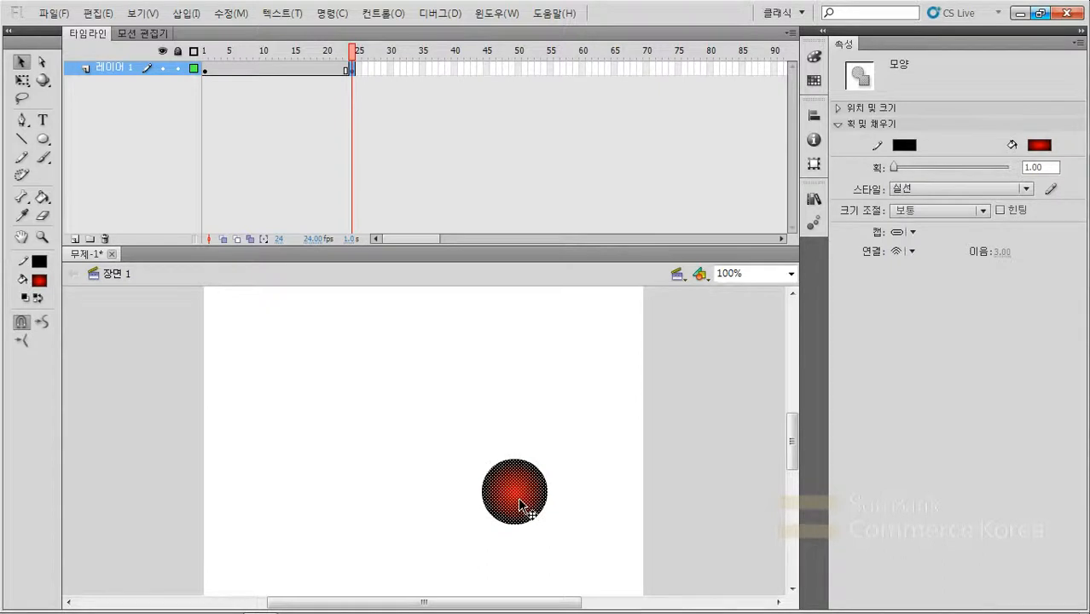
- Change the centre colour of the frame 24 circle's radial gradient from red to blue, 0025FF
left_click(813, 58)
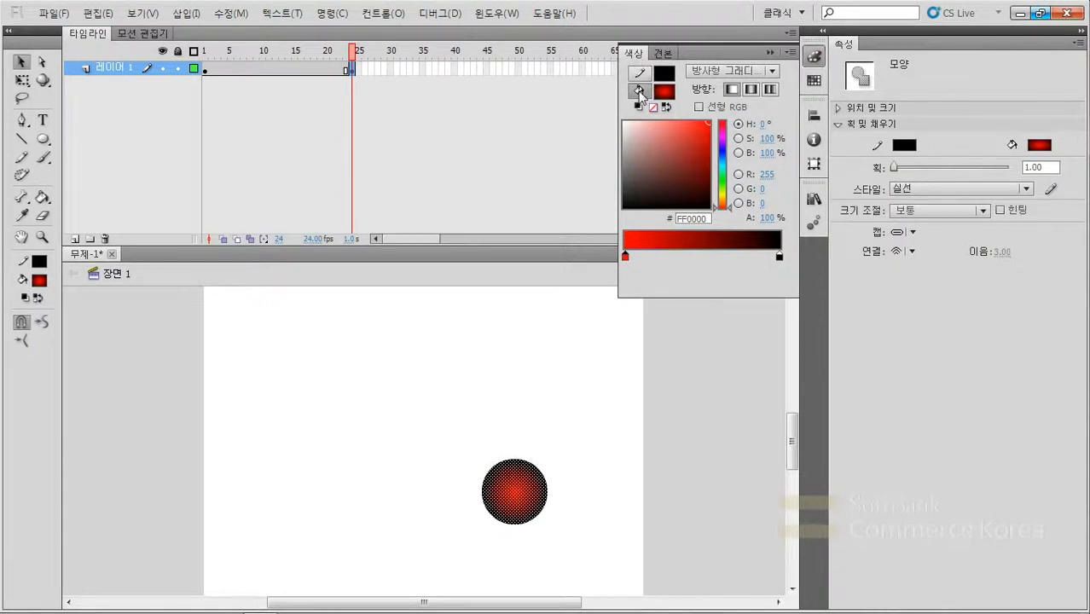
left_click(665, 91)
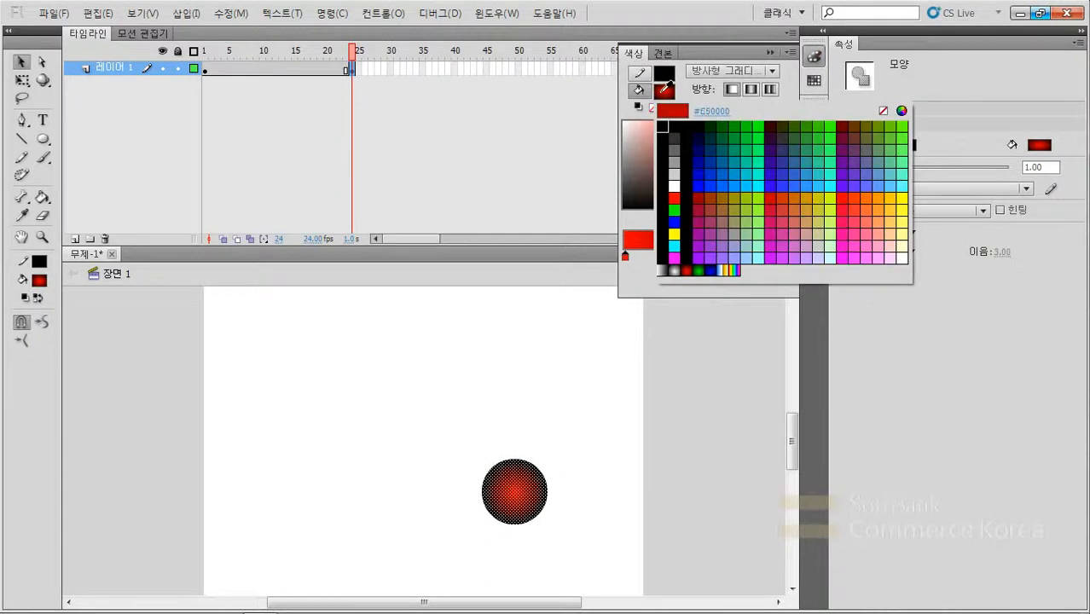
left_click(661, 93)
left_click(661, 92)
left_click(688, 270)
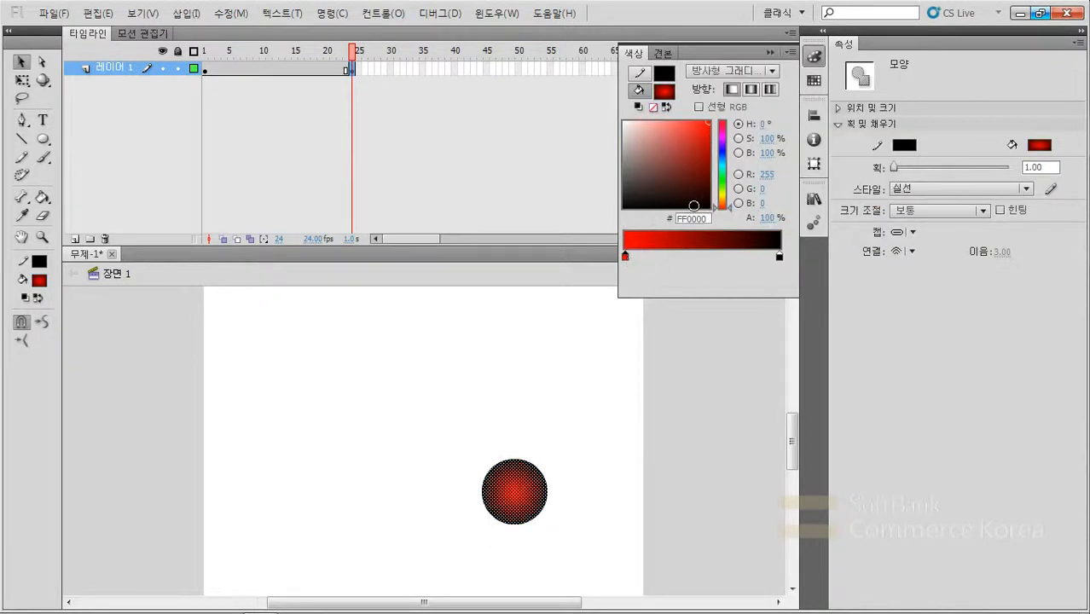
left_click(722, 152)
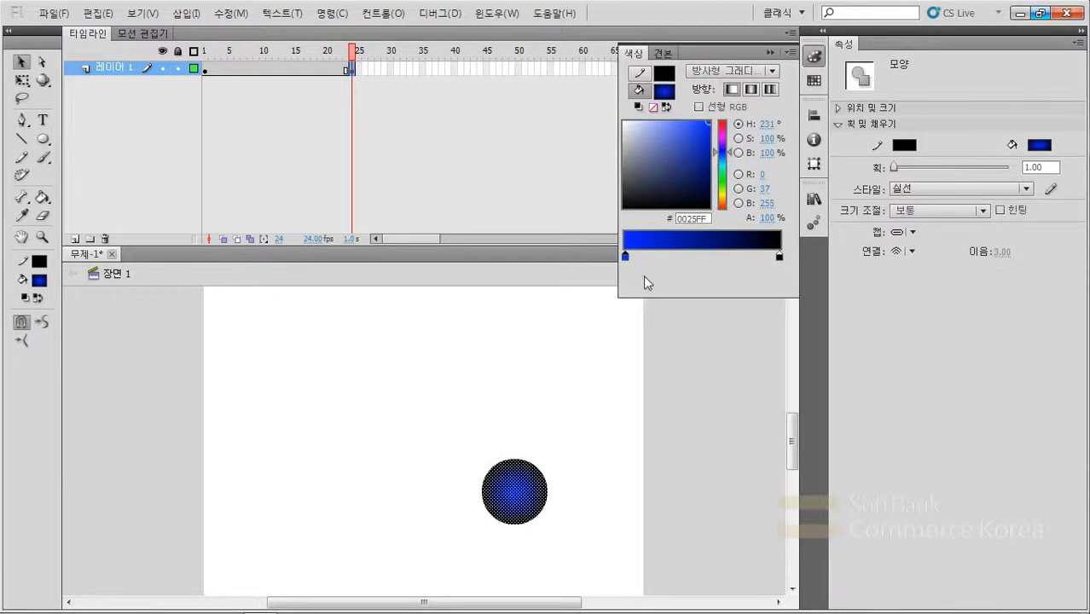
left_click(590, 509)
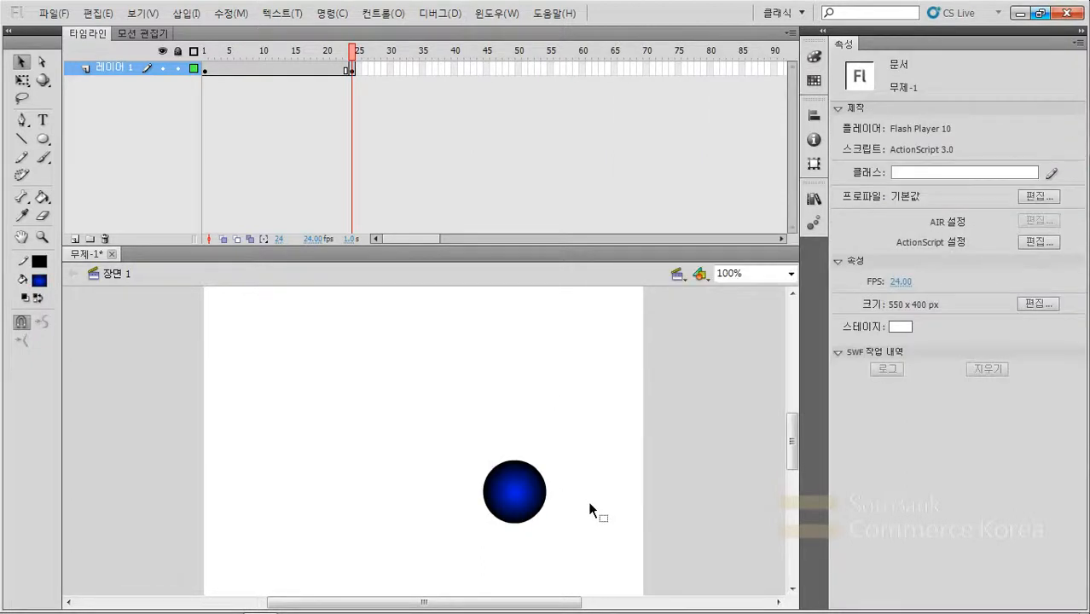
- Compare the circles in the frame 1 and frame 24 keyframes and create a shape tween between them
left_click(205, 68)
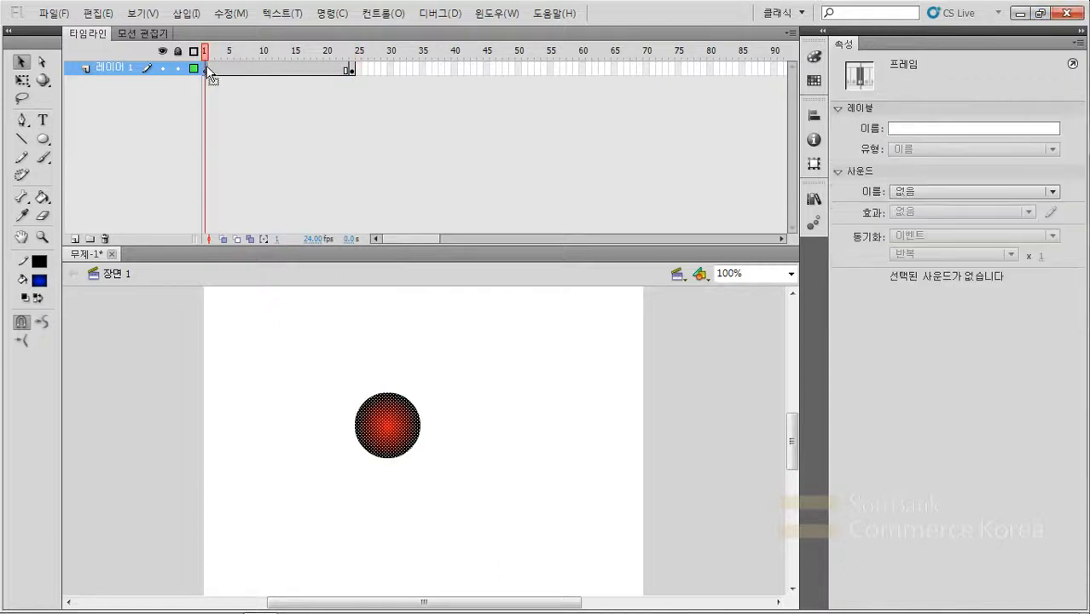
left_click(351, 70)
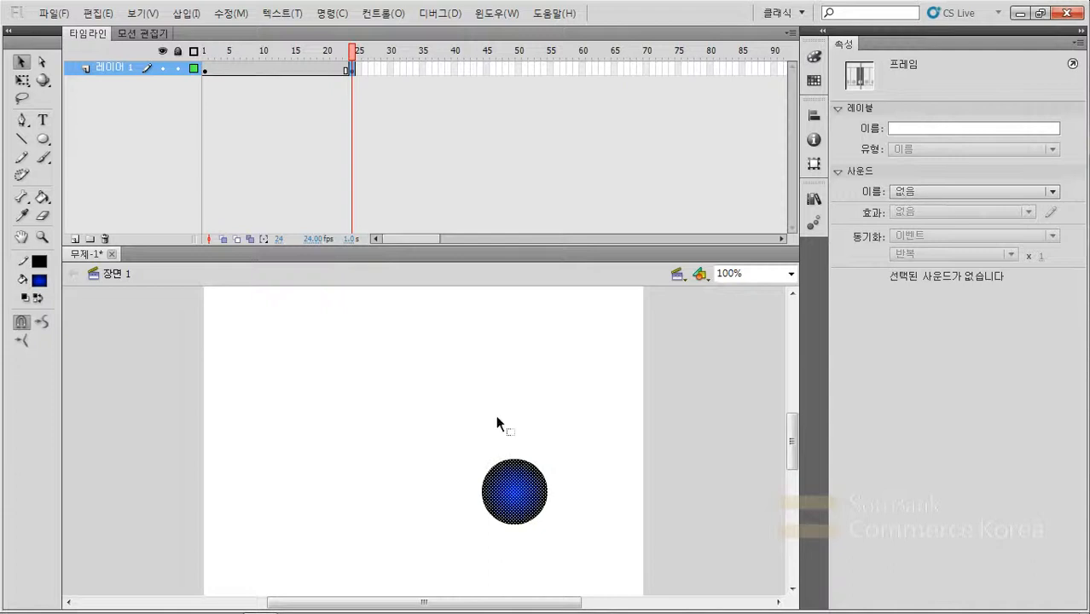
left_click_drag(247, 70, 274, 68)
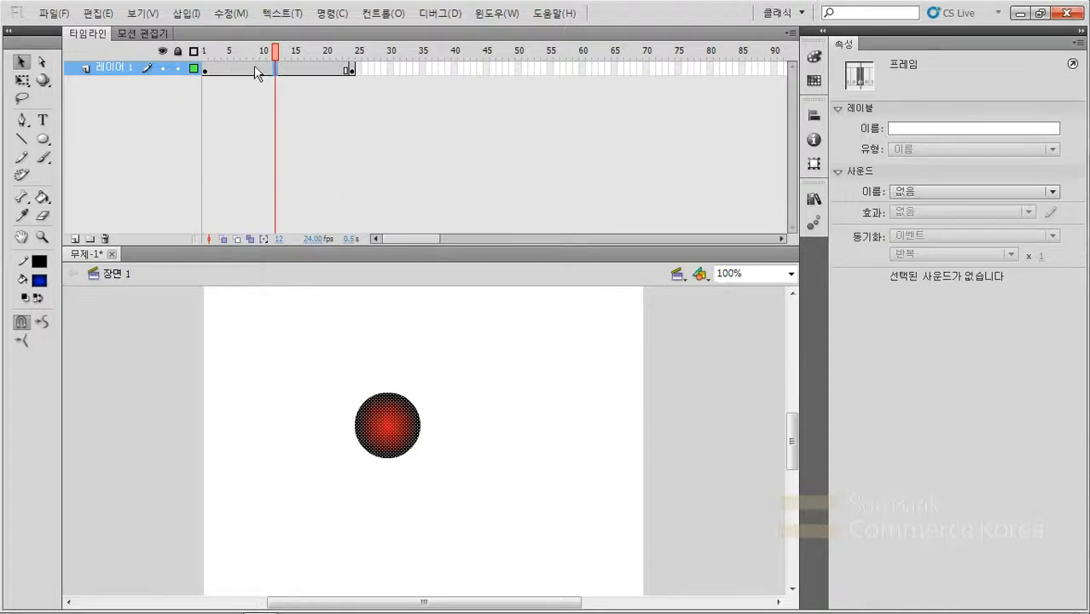
left_click_drag(271, 65, 261, 67)
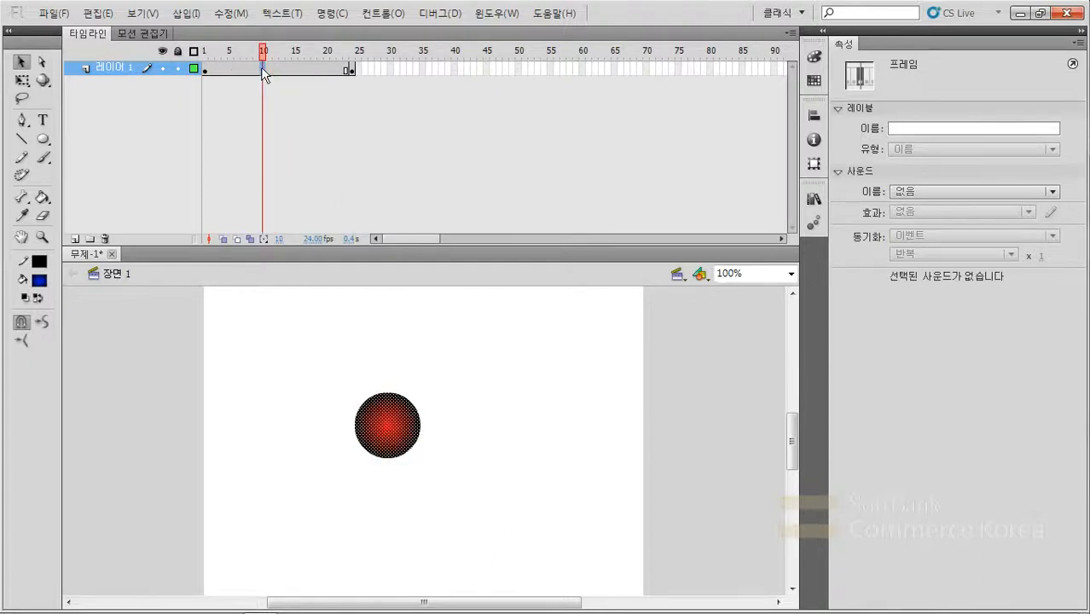
right_click(261, 66)
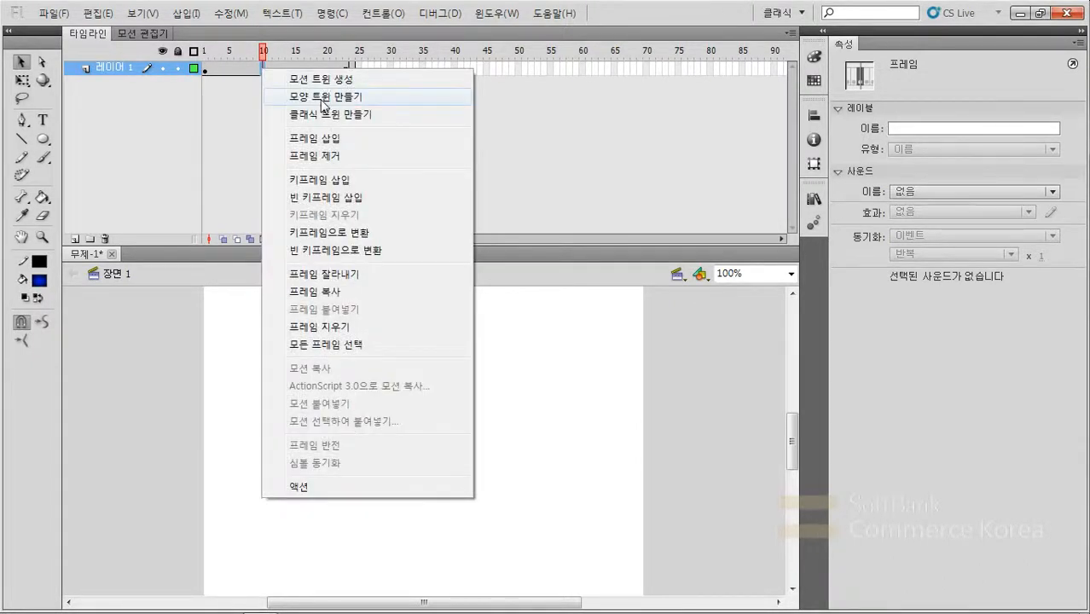
left_click(323, 97)
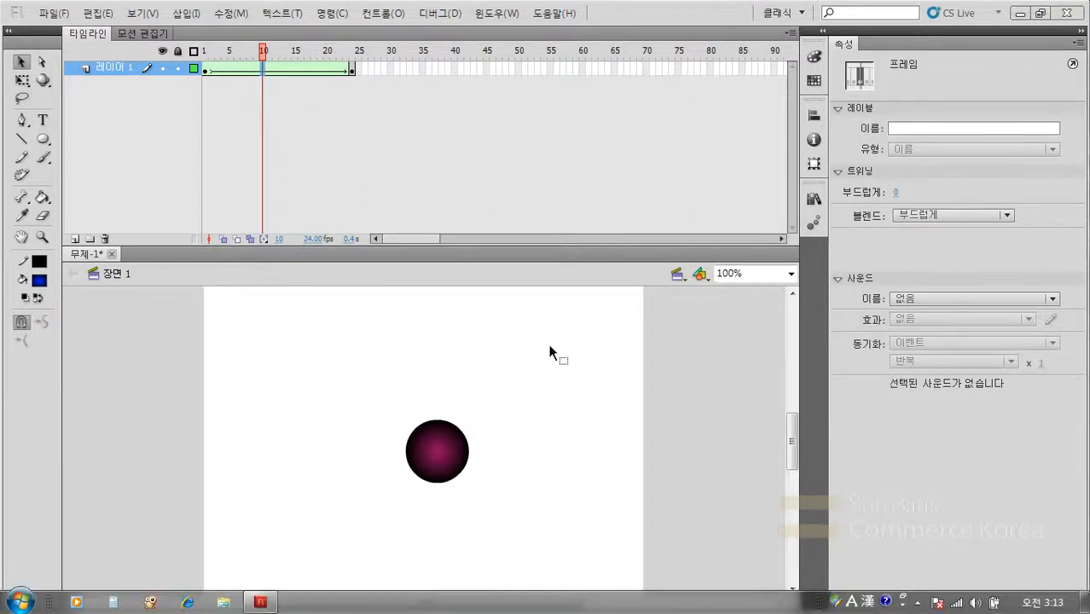
- Test the movie to watch the circle's shape tween, and close the preview
key("ctrl+Return")
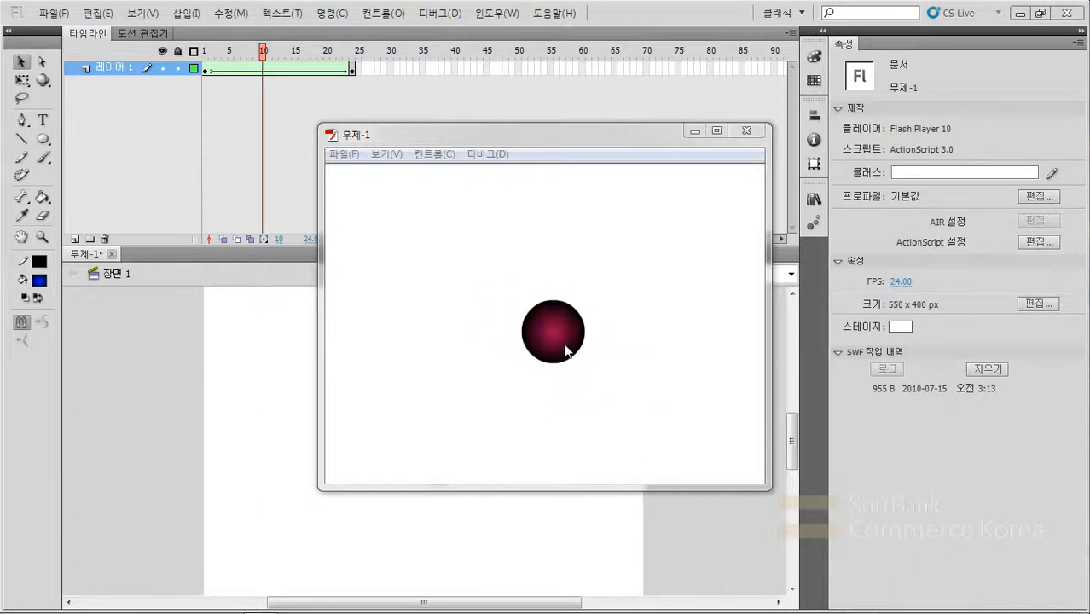
key("ctrl+Return")
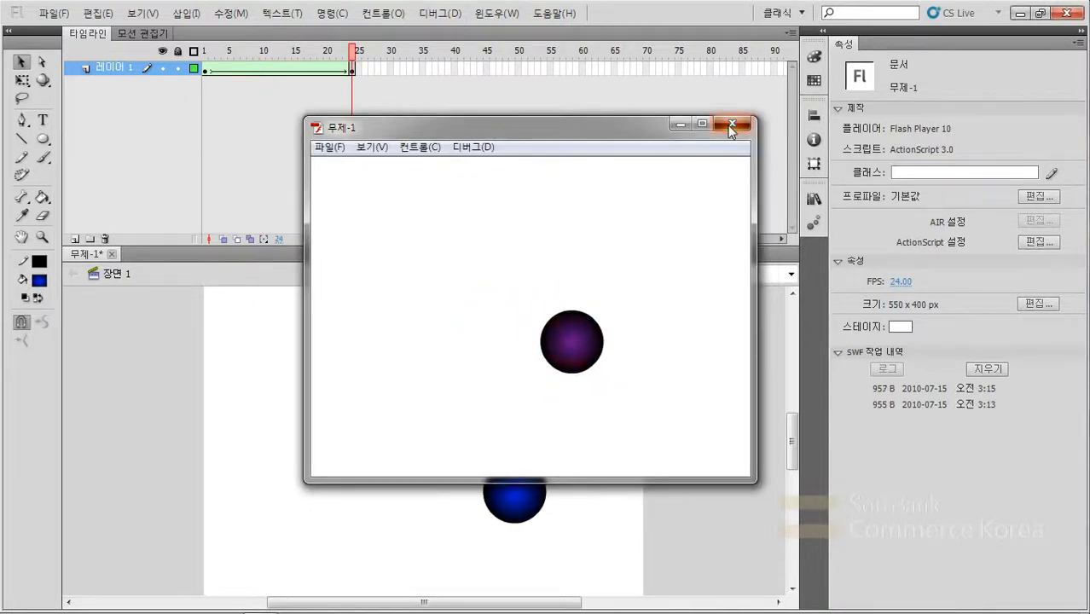
left_click(730, 126)
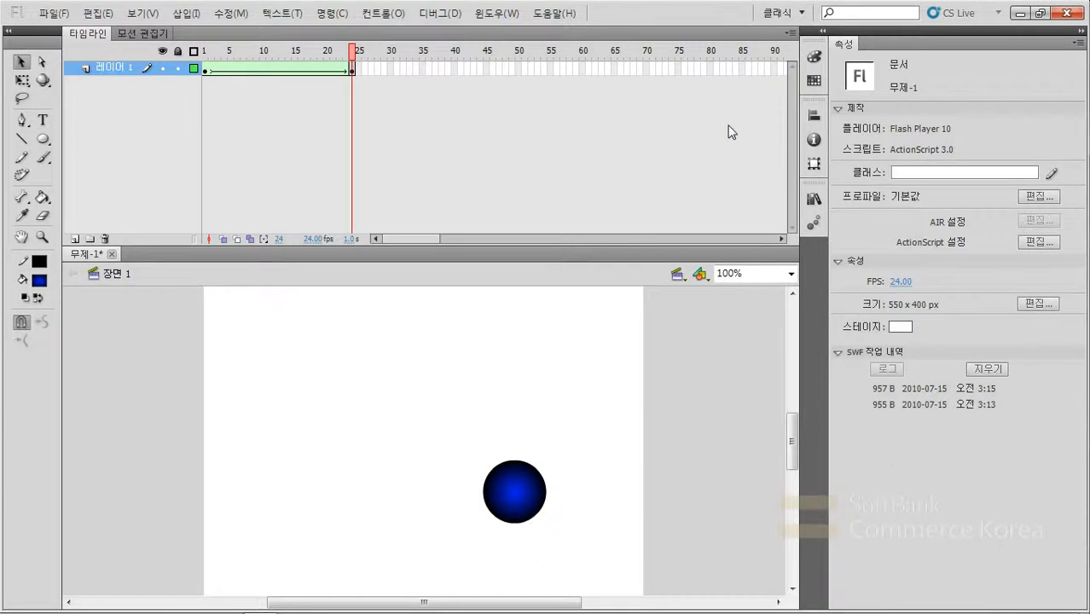
- Move the red circle in frame 1 up and to the left on the stage
left_click(205, 69)
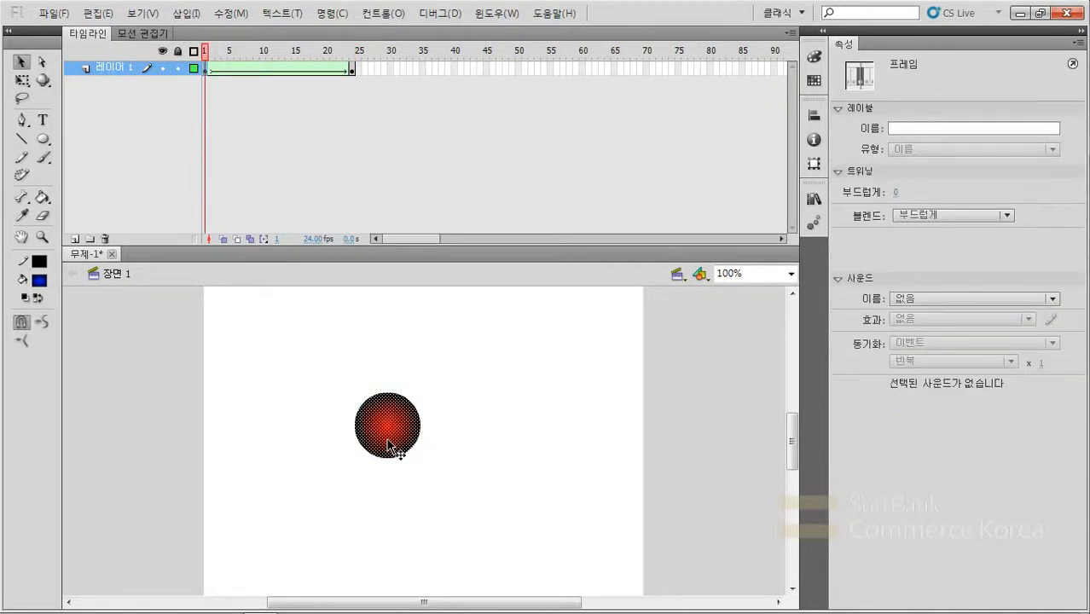
left_click_drag(394, 446, 334, 414)
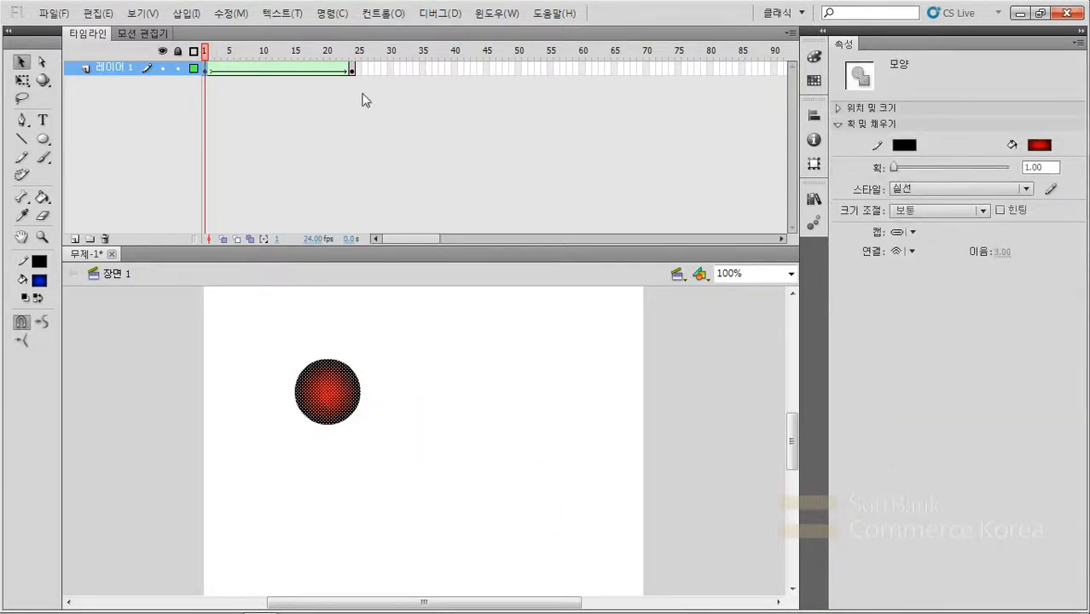
- Reshape the blue circle in frame 24 into a large irregular blob by pulling its outline outward on all sides
left_click(351, 71)
left_click(488, 549)
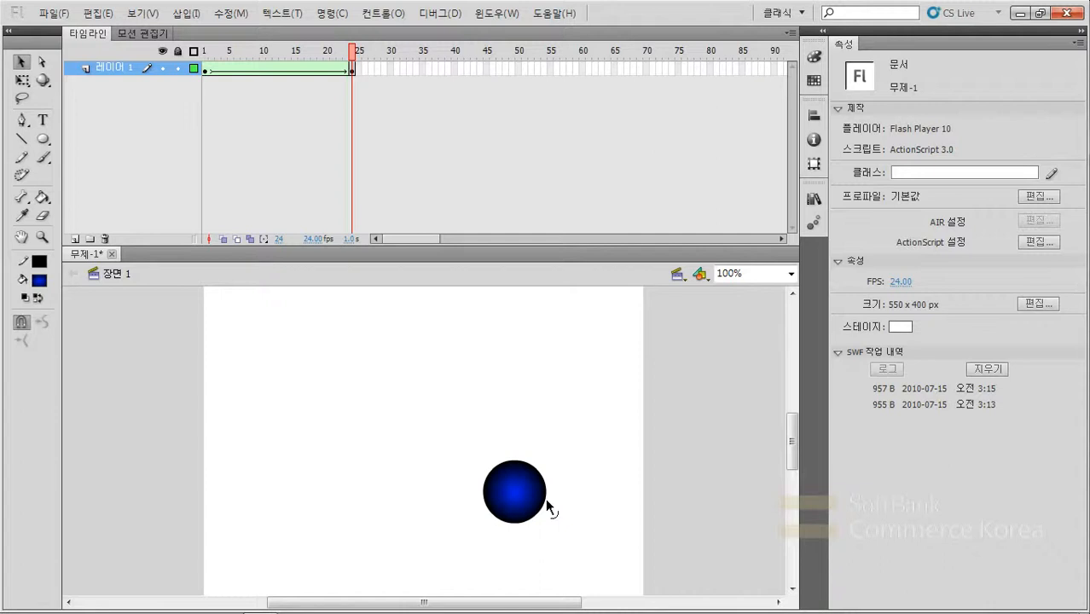
left_click_drag(547, 506, 590, 522)
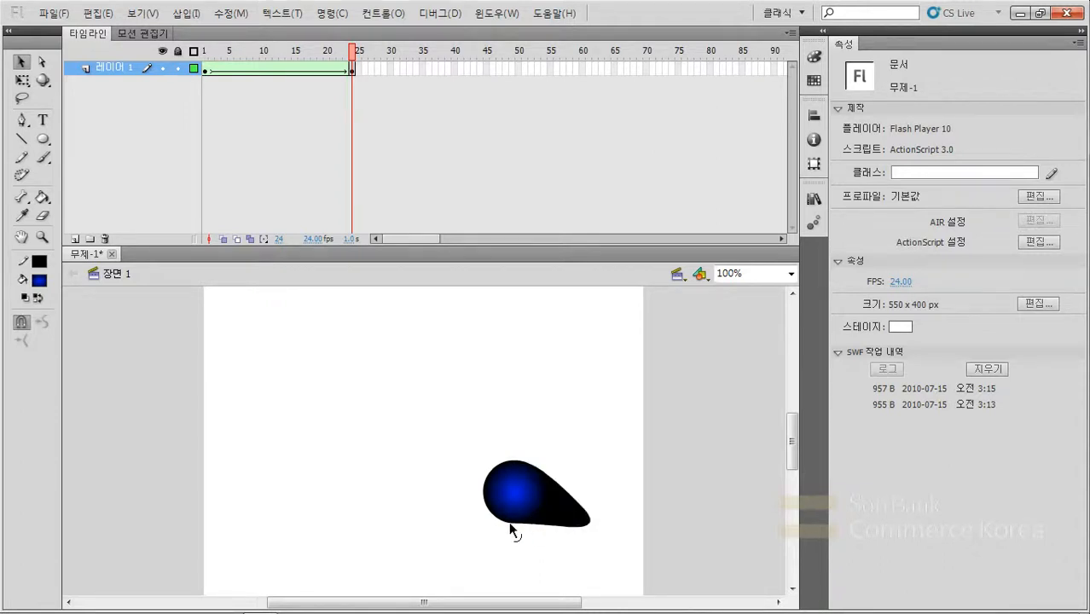
left_click_drag(513, 531, 481, 582)
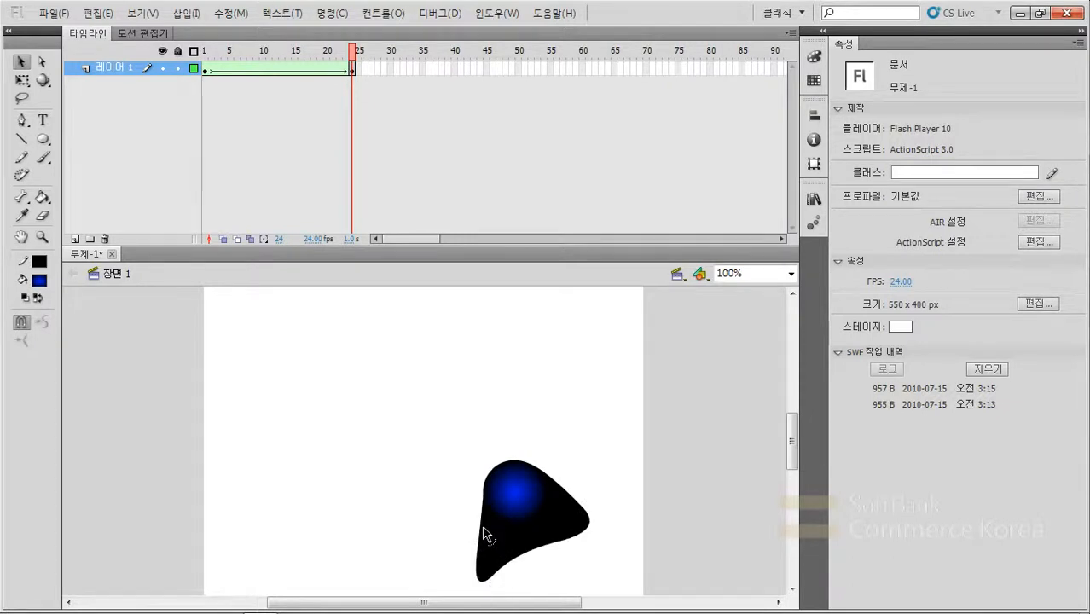
left_click_drag(480, 536, 416, 492)
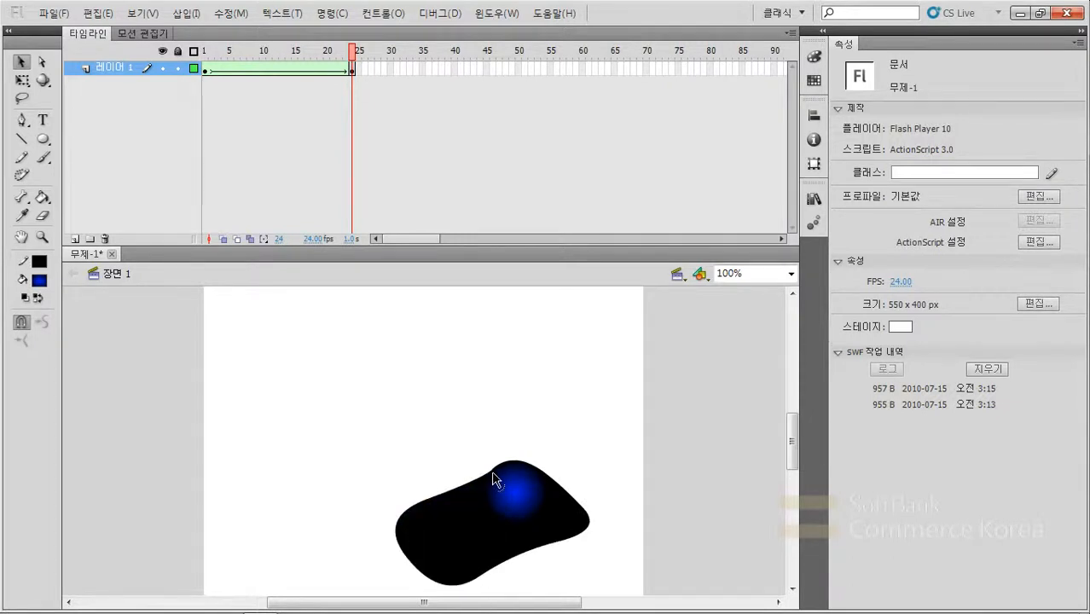
left_click_drag(492, 474, 489, 407)
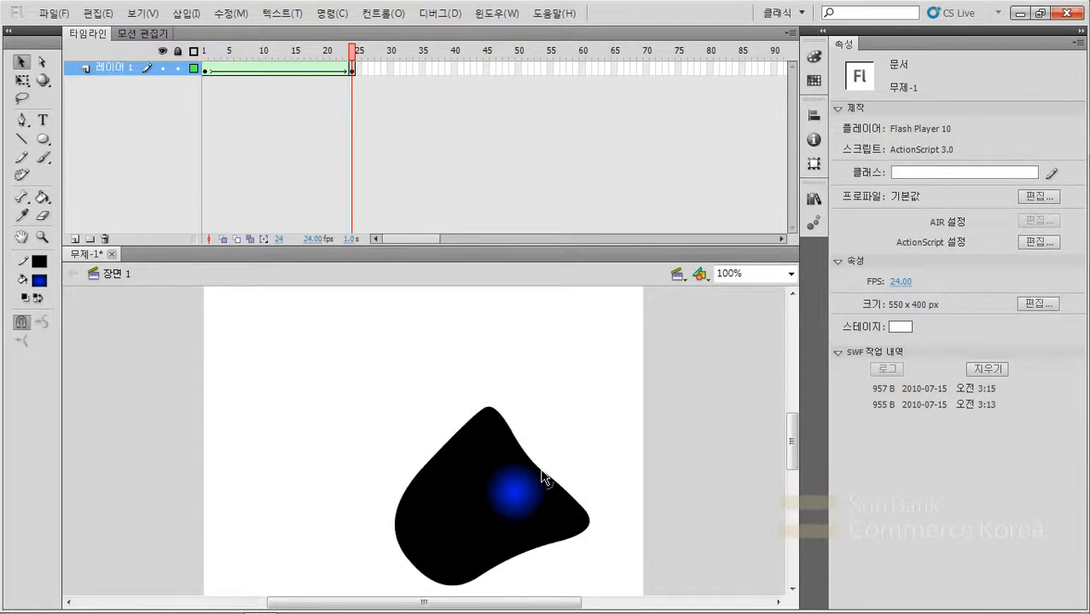
left_click_drag(542, 478, 621, 472)
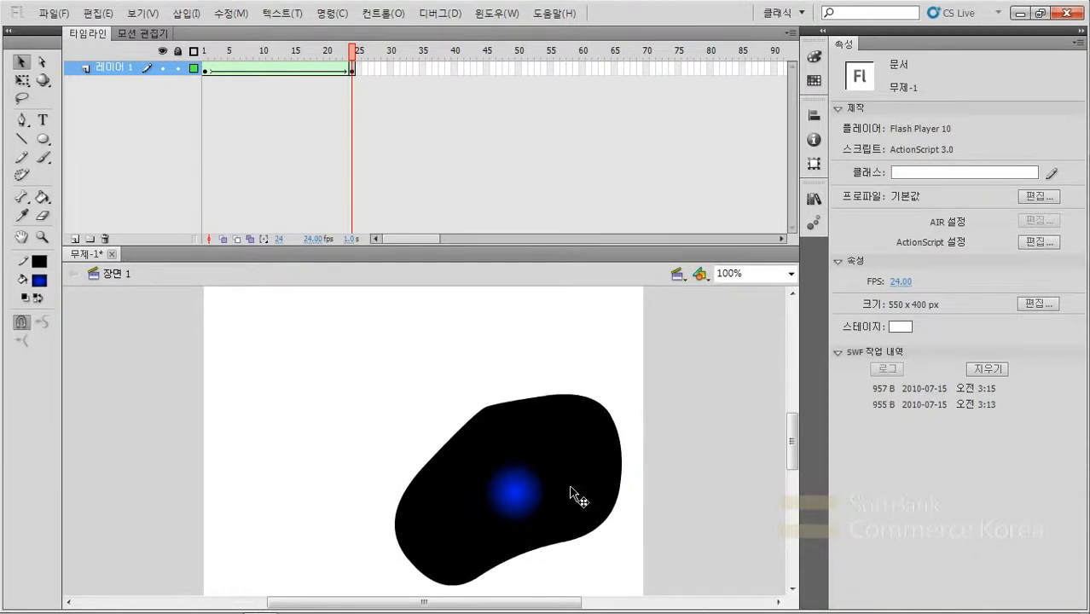
left_click_drag(532, 407, 534, 376)
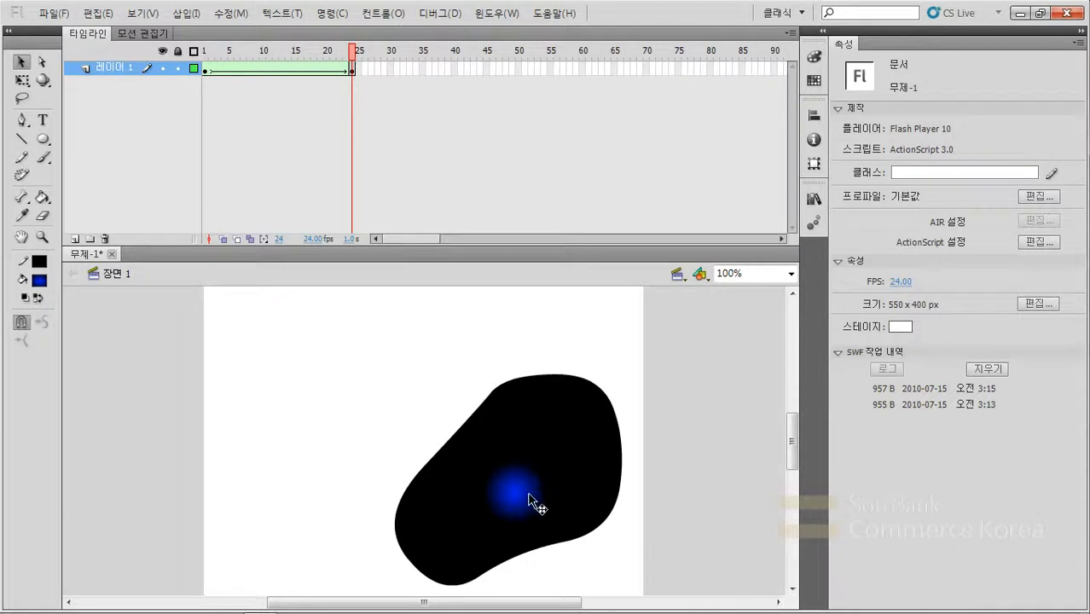
- Enlarge the blob's radial gradient with Gradient Transform into a large, nearly round gradient so the blue spreads across the whole shape in frame 24
left_click(542, 493)
left_click(675, 490)
left_click(577, 485)
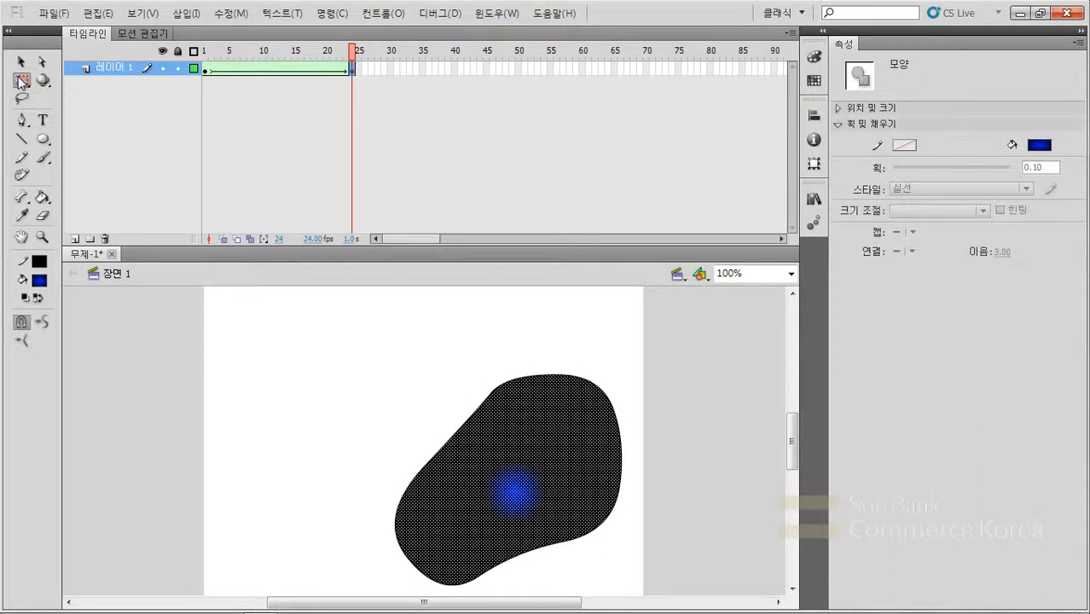
left_click_drag(19, 82, 93, 94)
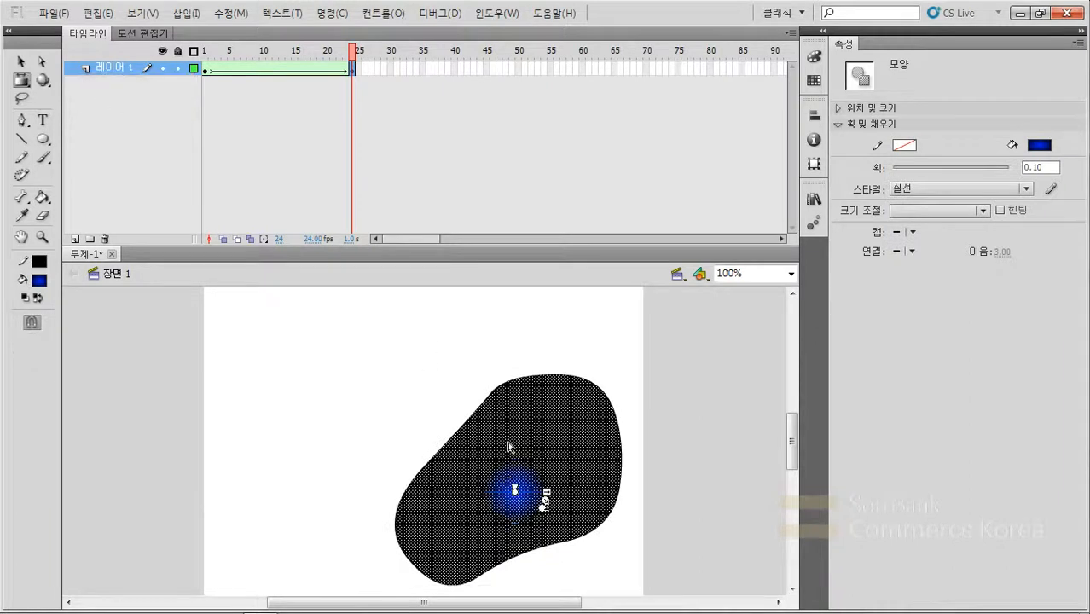
left_click_drag(546, 492, 638, 566)
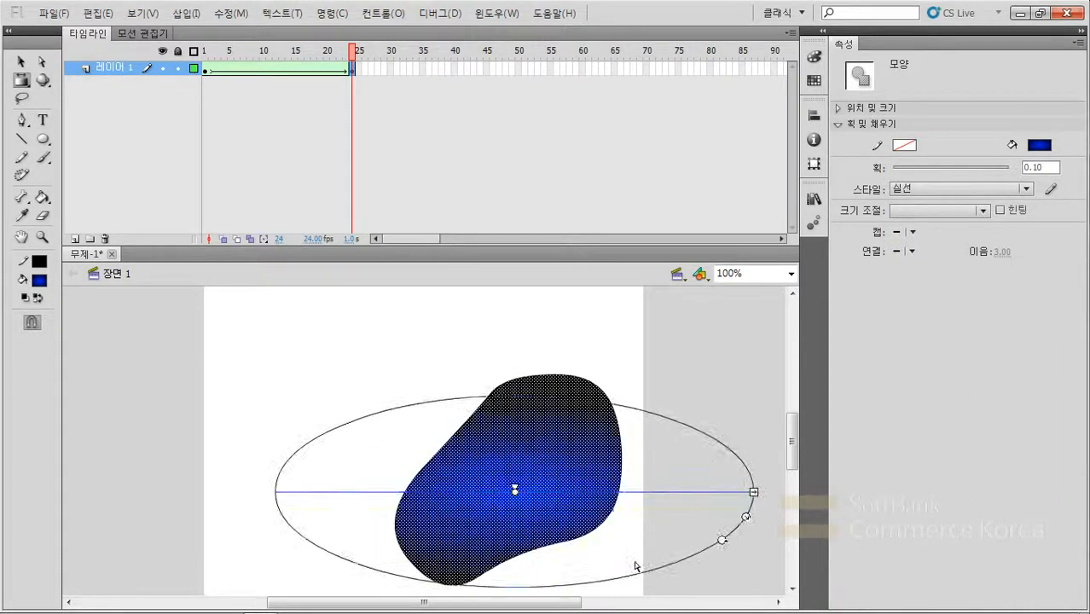
left_click_drag(754, 492, 620, 492)
left_click_drag(603, 539, 641, 553)
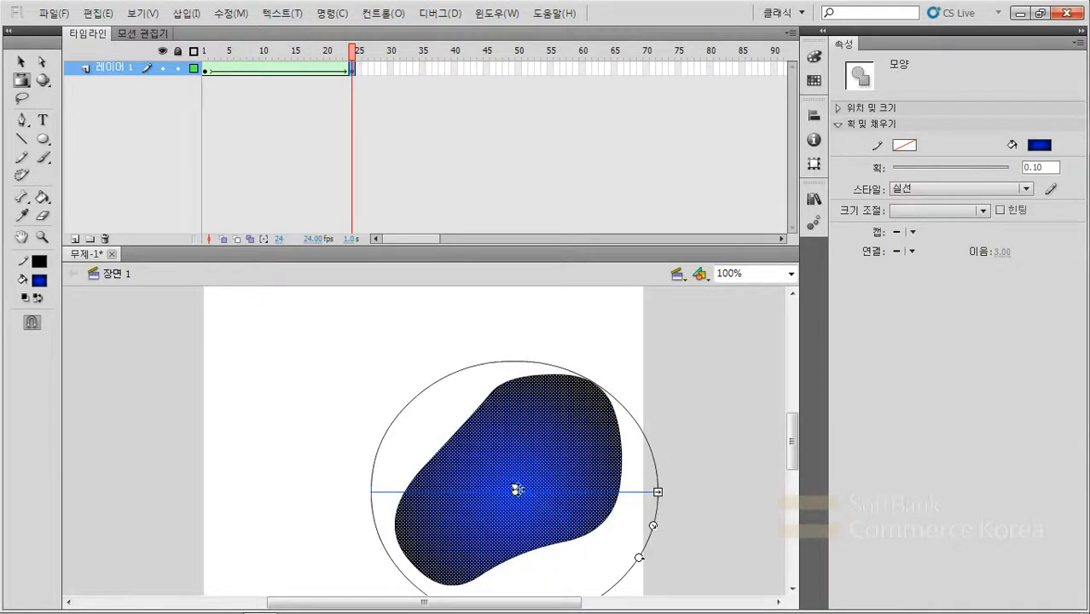
left_click_drag(515, 489, 517, 484)
left_click(536, 323)
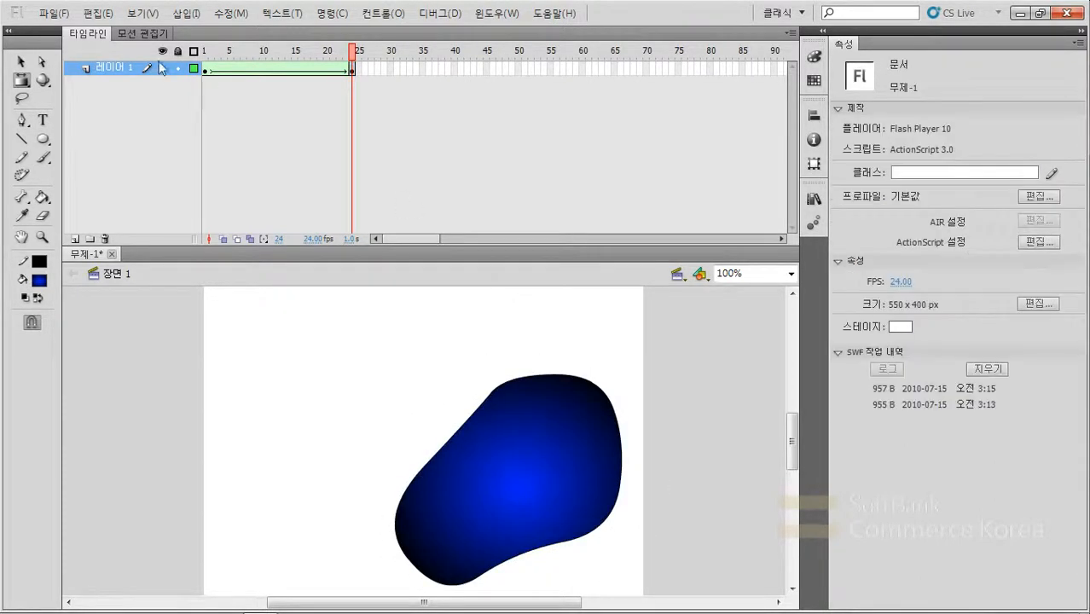
- Compare the frame 1 and frame 24 keyframes and scrub through the shape tween up to frame 18
left_click(206, 69)
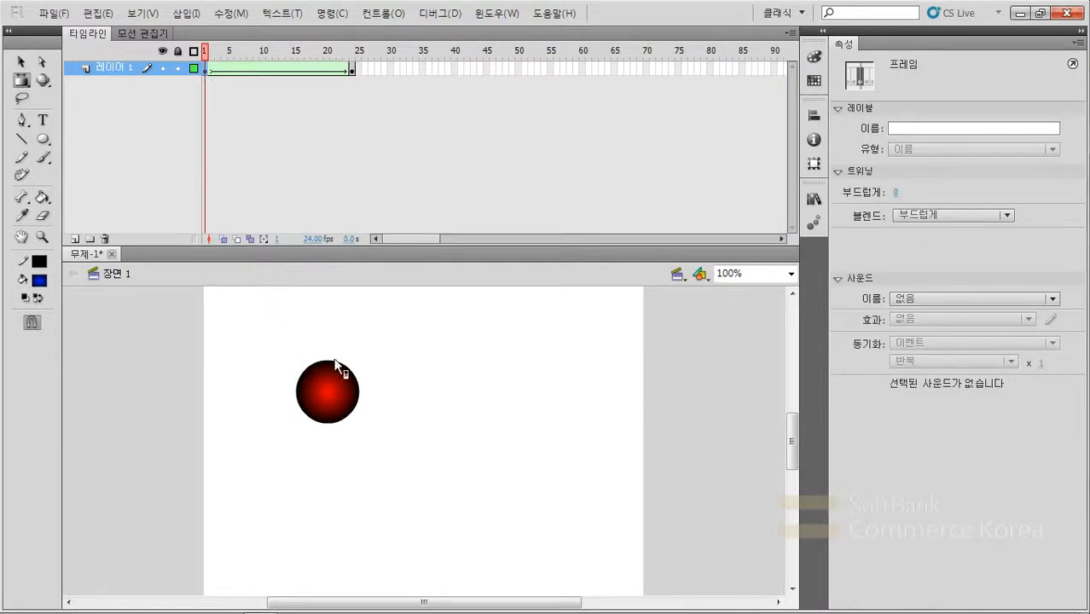
left_click(352, 68)
left_click(351, 69)
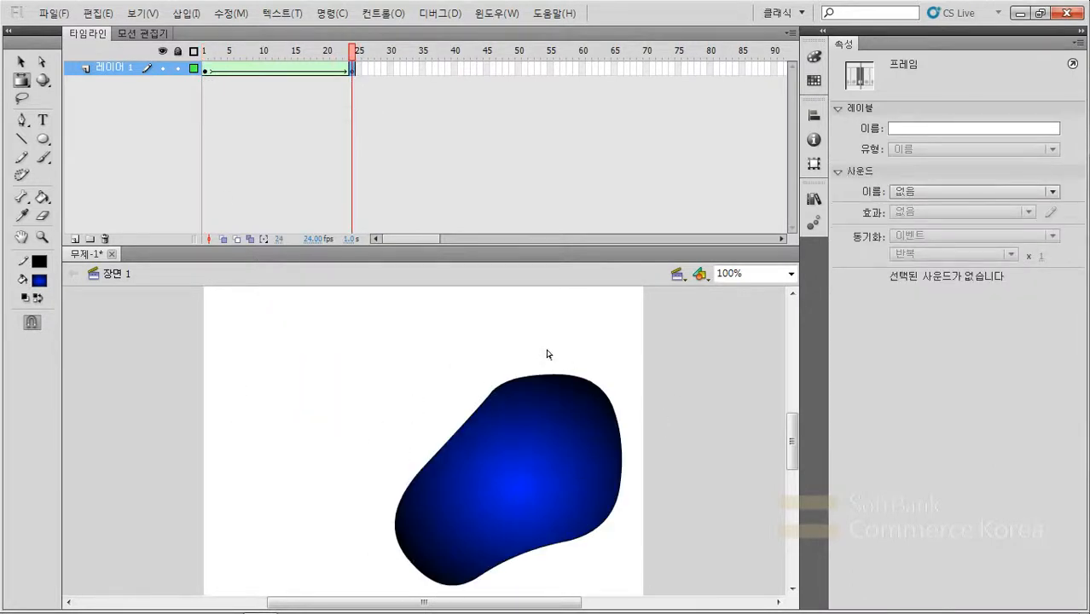
left_click(224, 53)
left_click_drag(224, 56, 313, 74)
left_click(308, 86)
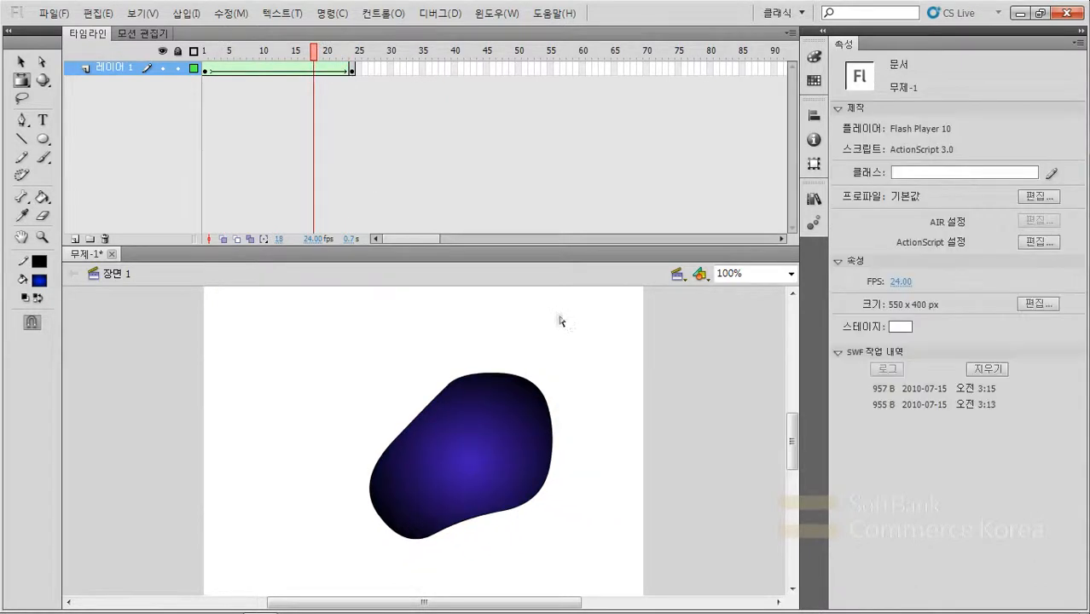
- Test the movie to watch the circle morph into the blob, and close the preview
key("ctrl+Return")
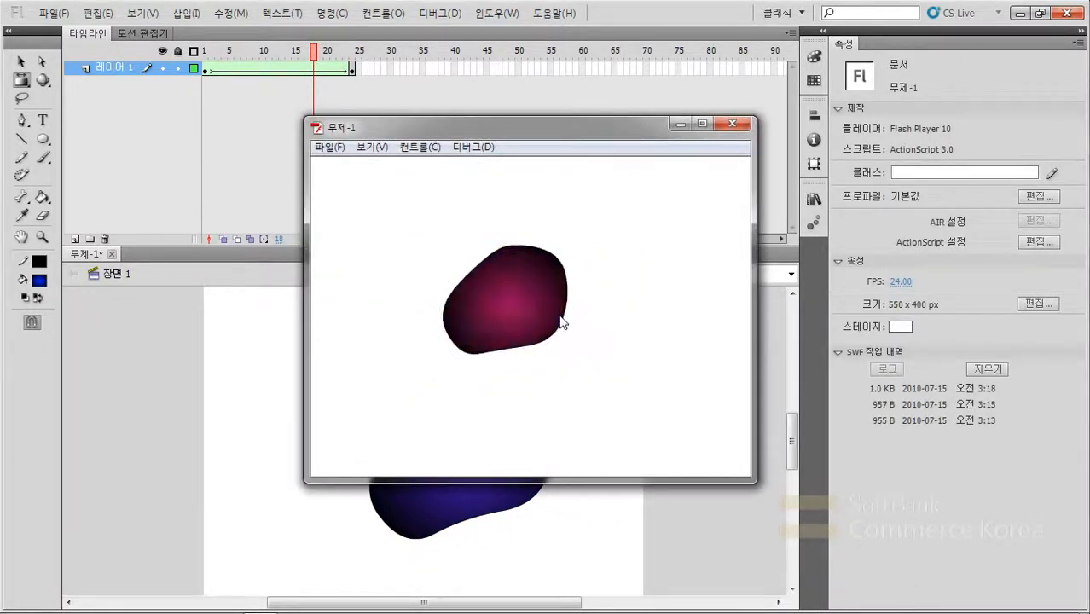
left_click(711, 532)
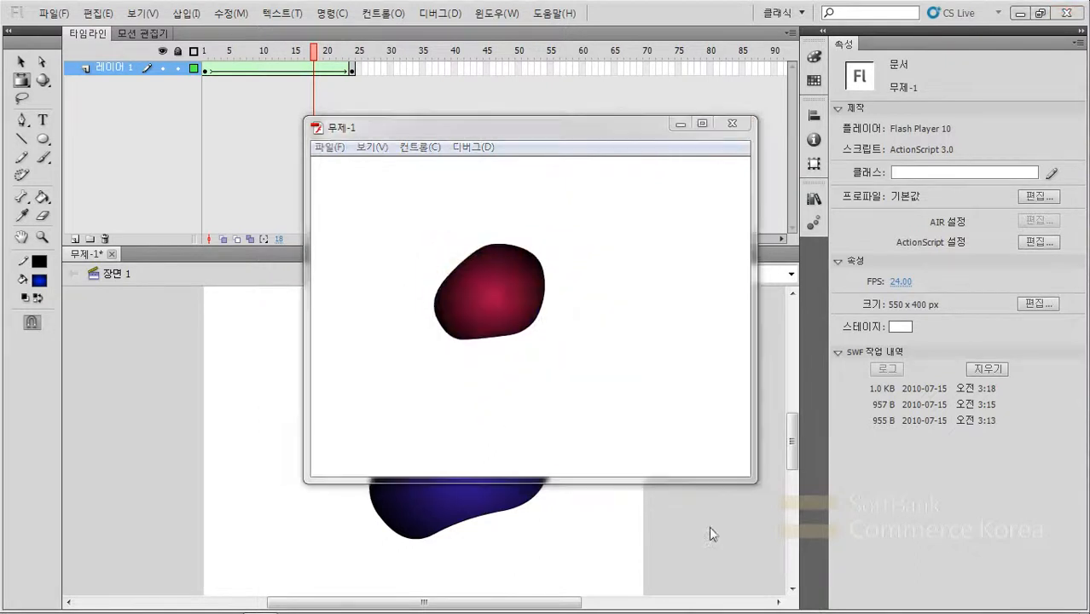
left_click(731, 123)
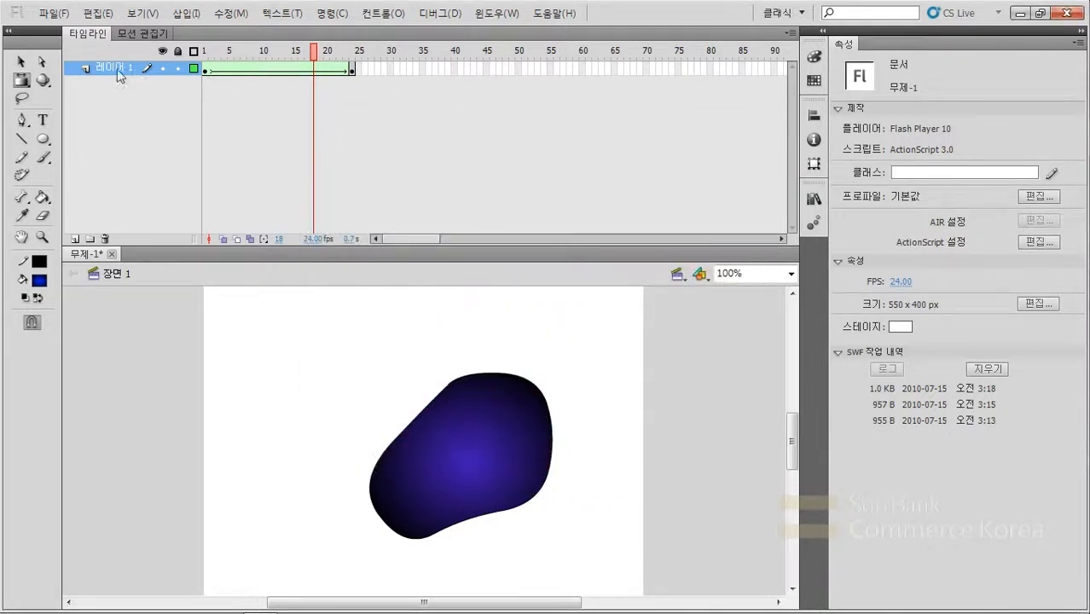
- Add a new layer above the tween layer and place the text "1" below the circle in its frame 1
left_click(74, 239)
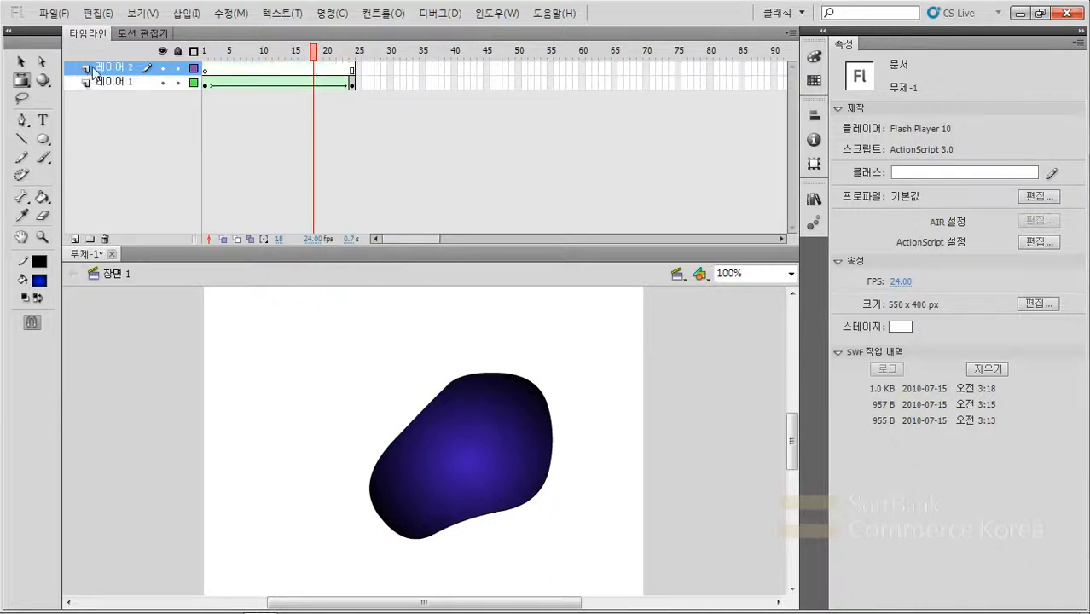
left_click(206, 69)
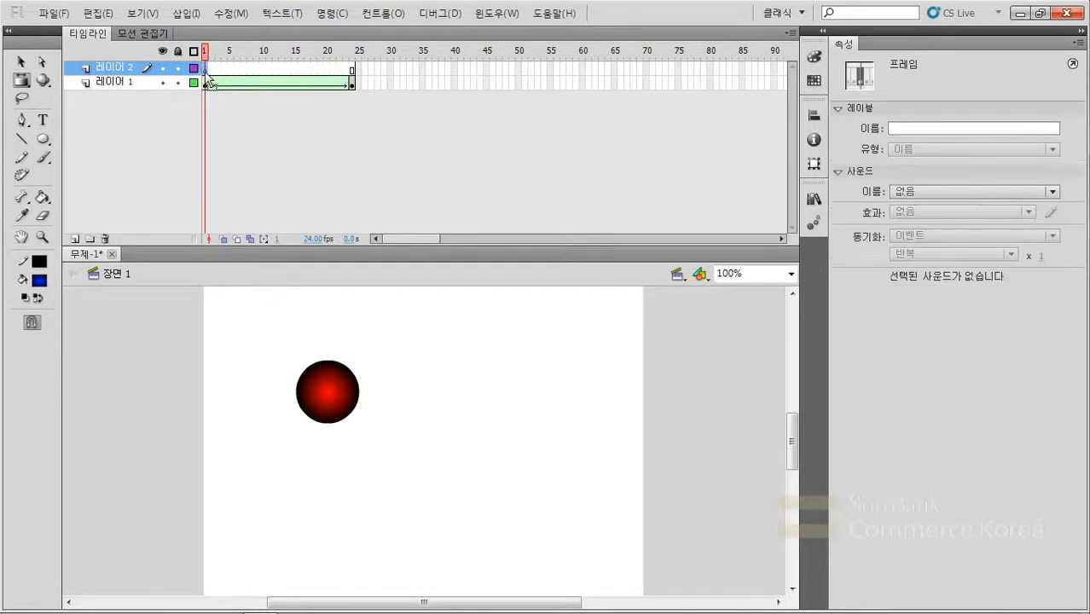
left_click(43, 122)
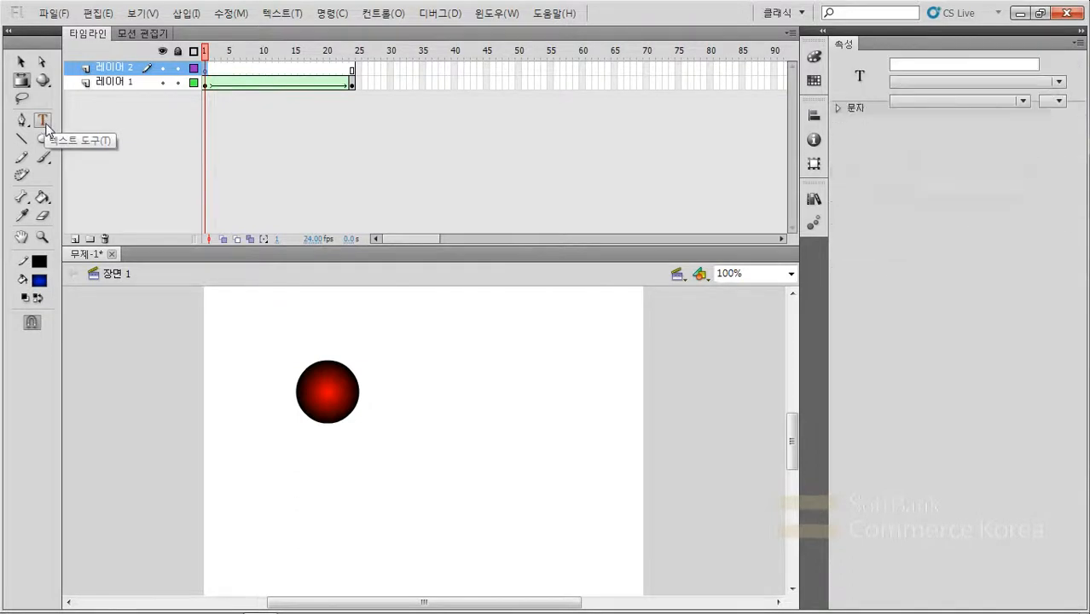
left_click(371, 482)
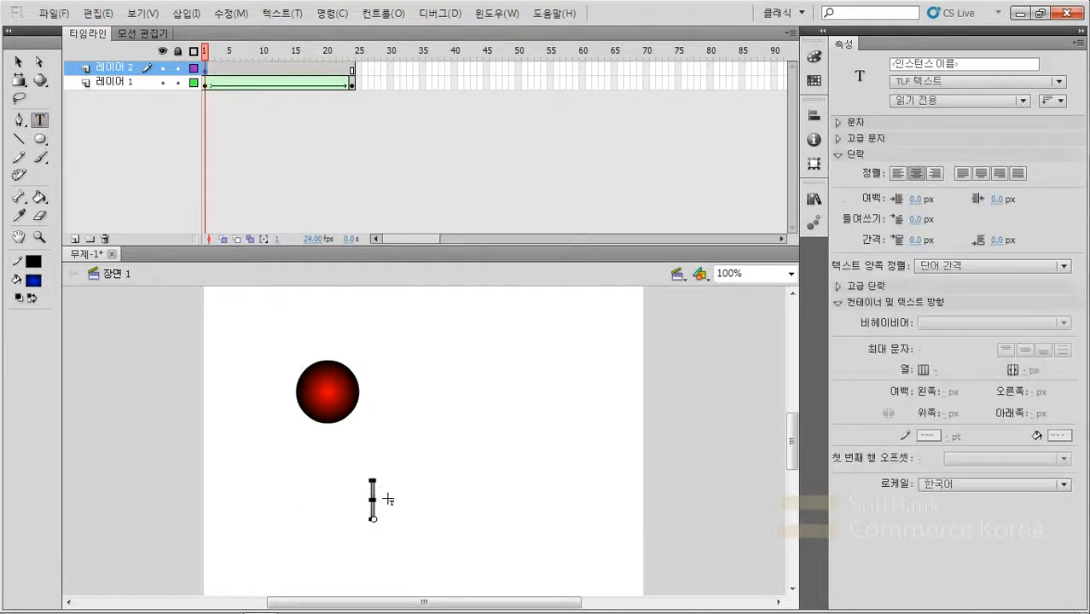
type("1")
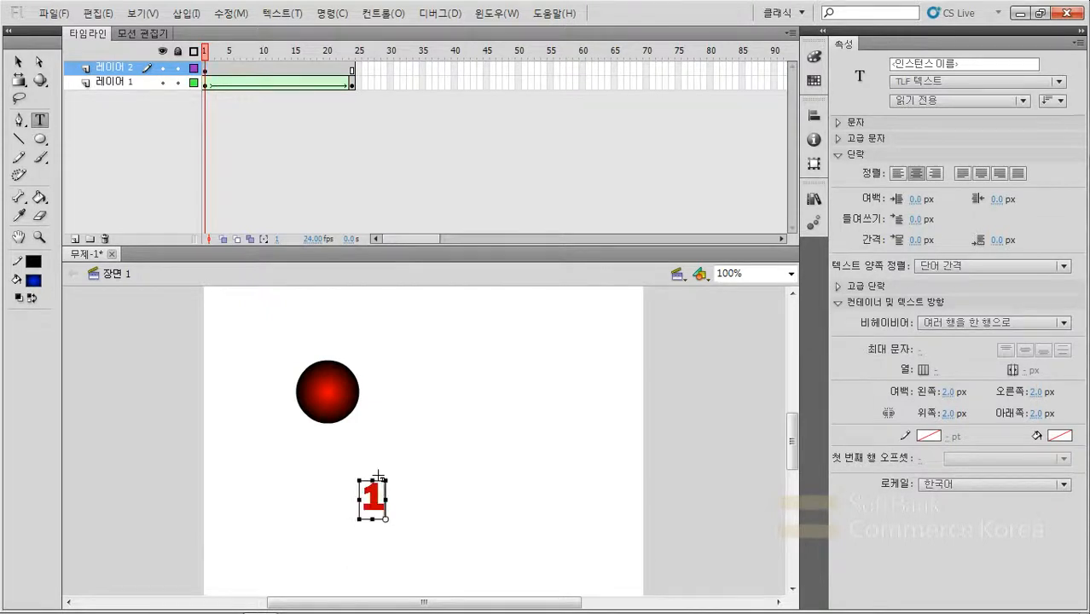
key("Escape")
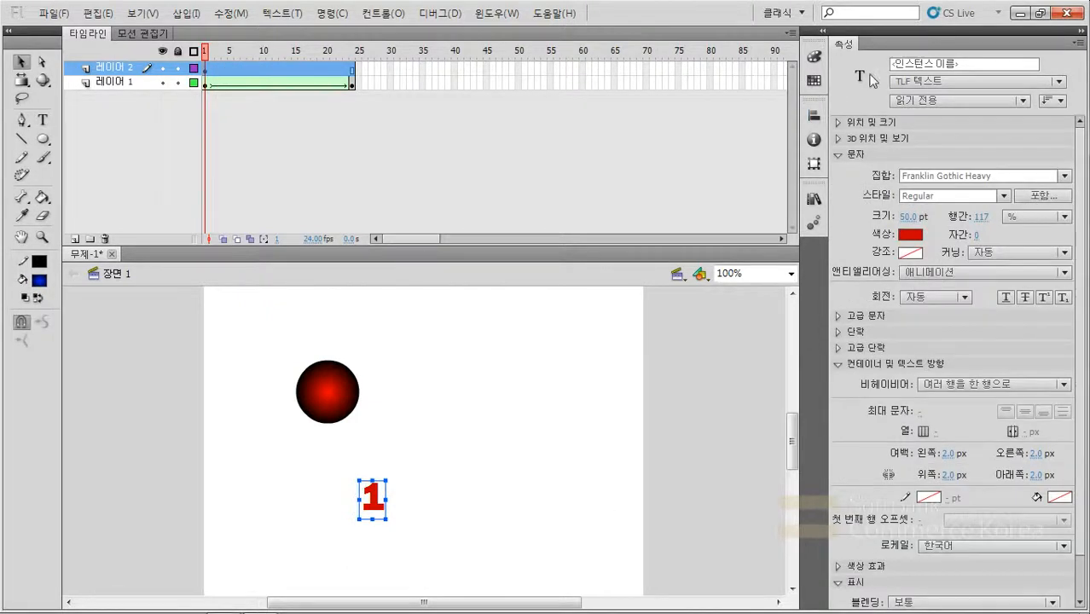
- Set the number 1 to 204 pt in green and position it to the right of the red circle
left_click_drag(903, 220, 1013, 211)
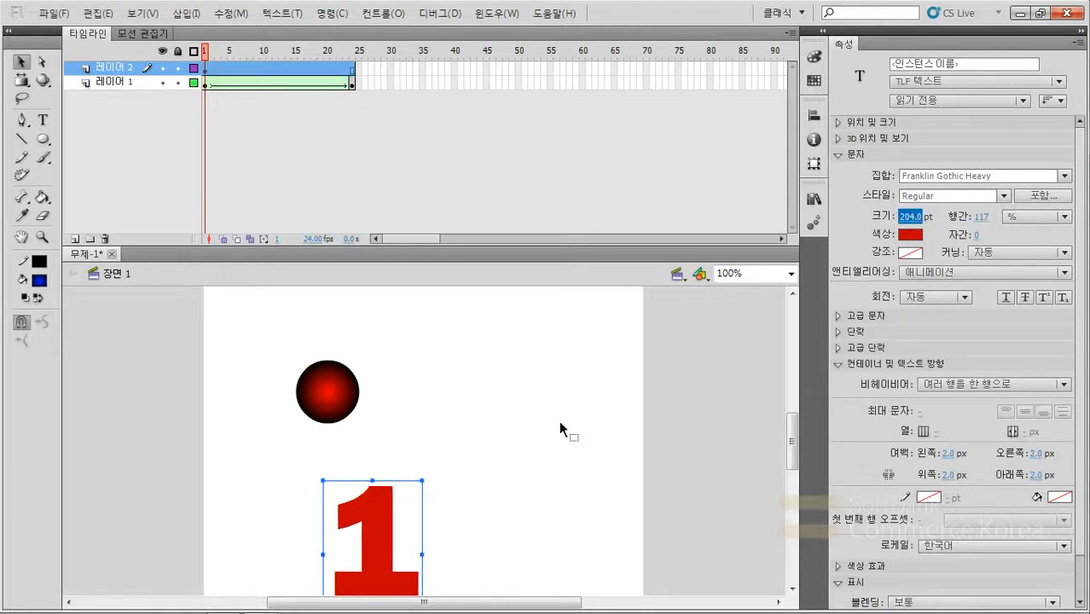
left_click_drag(387, 562, 489, 435)
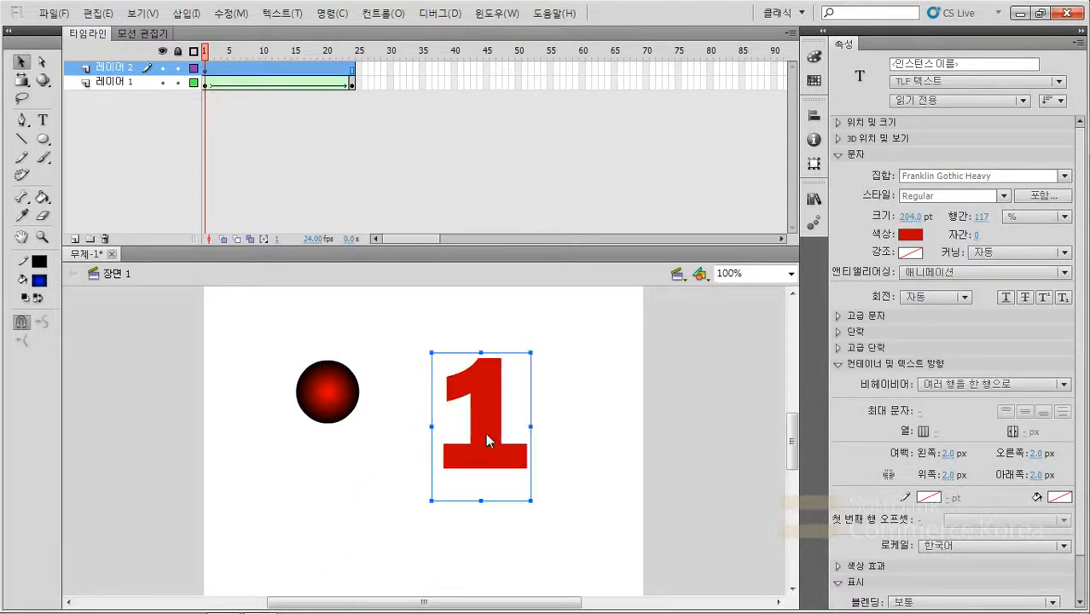
left_click(907, 235)
left_click(918, 260)
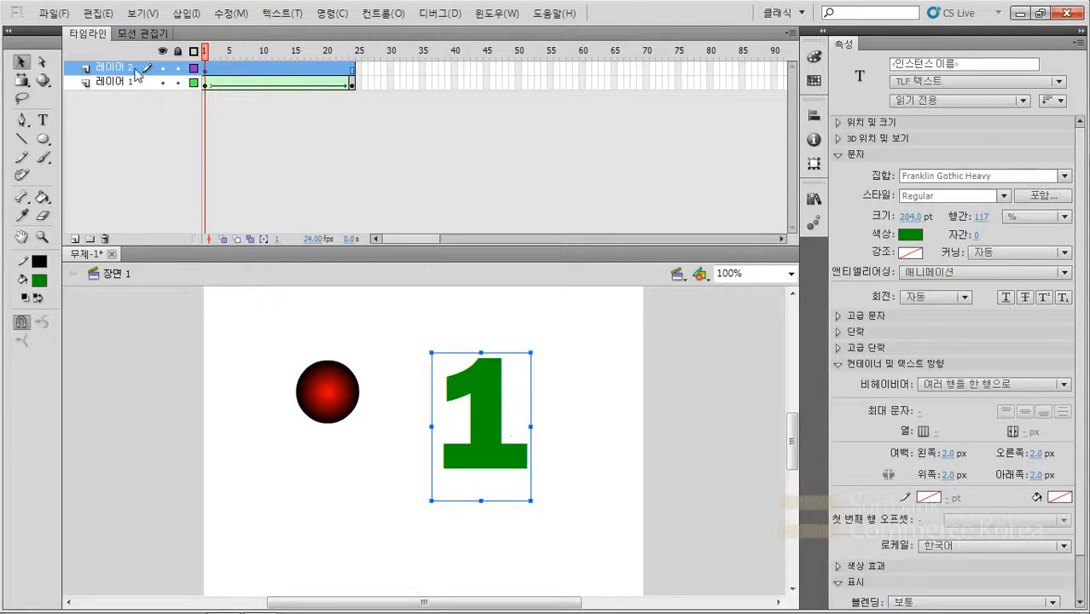
- Insert a keyframe at frame 24 of the number layer and change its text to an orange "2"
left_click(351, 69)
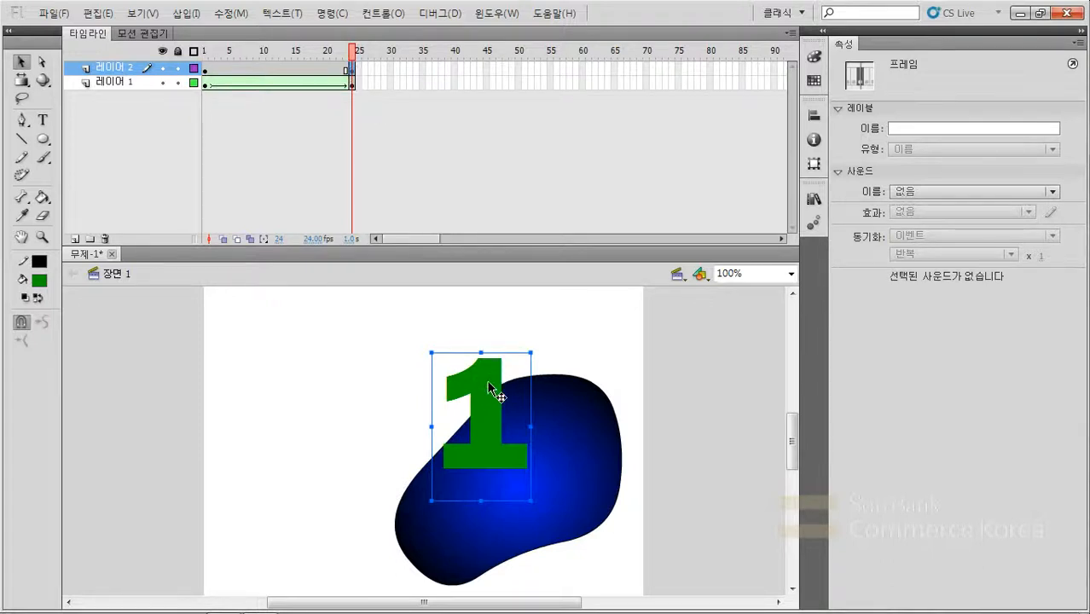
left_click(42, 121)
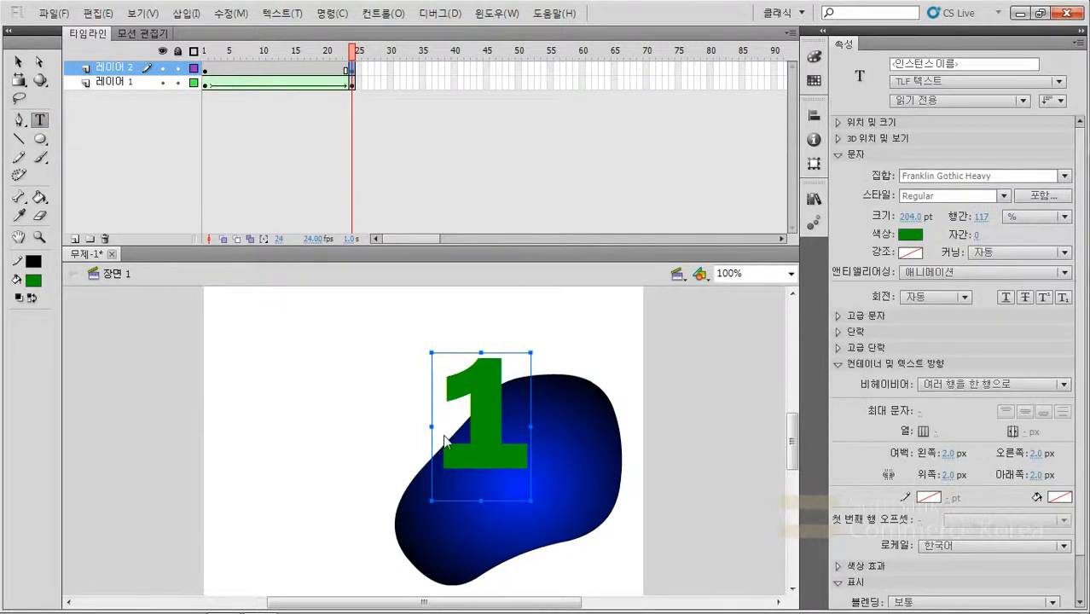
double_click(486, 439)
type("2")
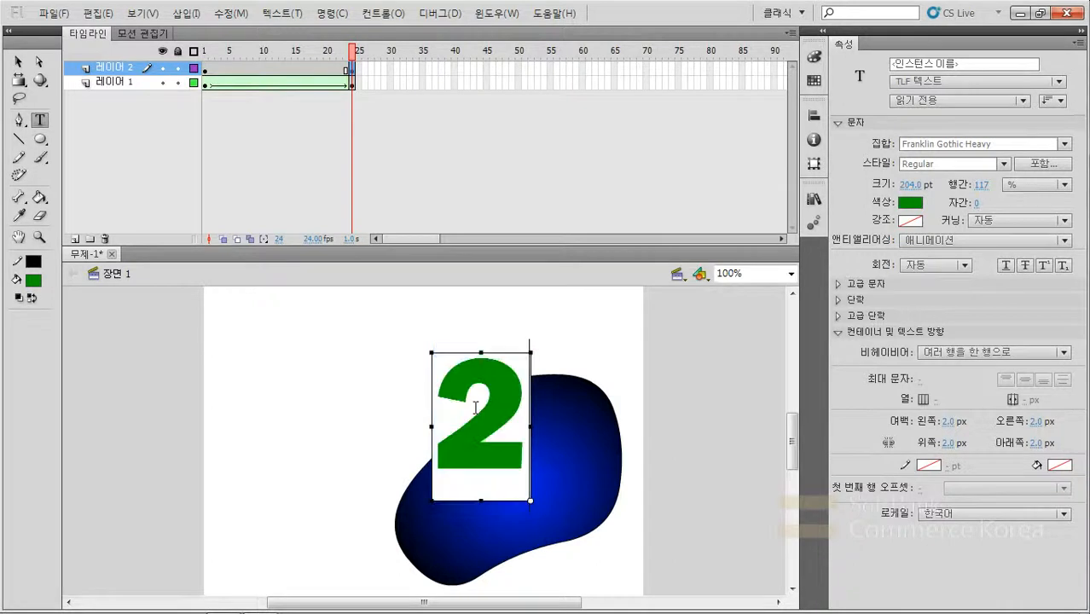
left_click(15, 59)
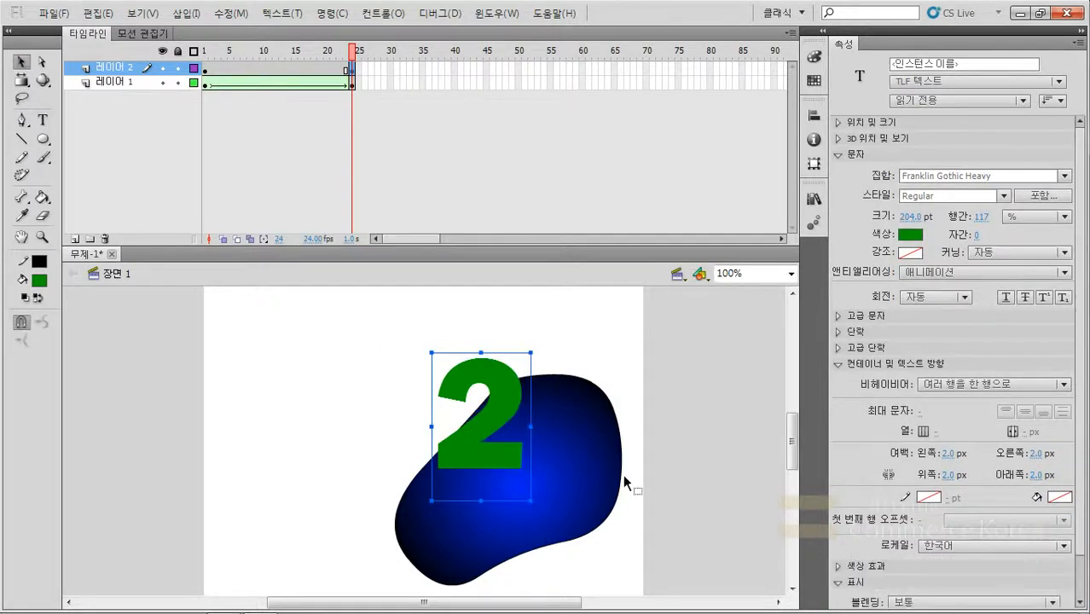
left_click(912, 235)
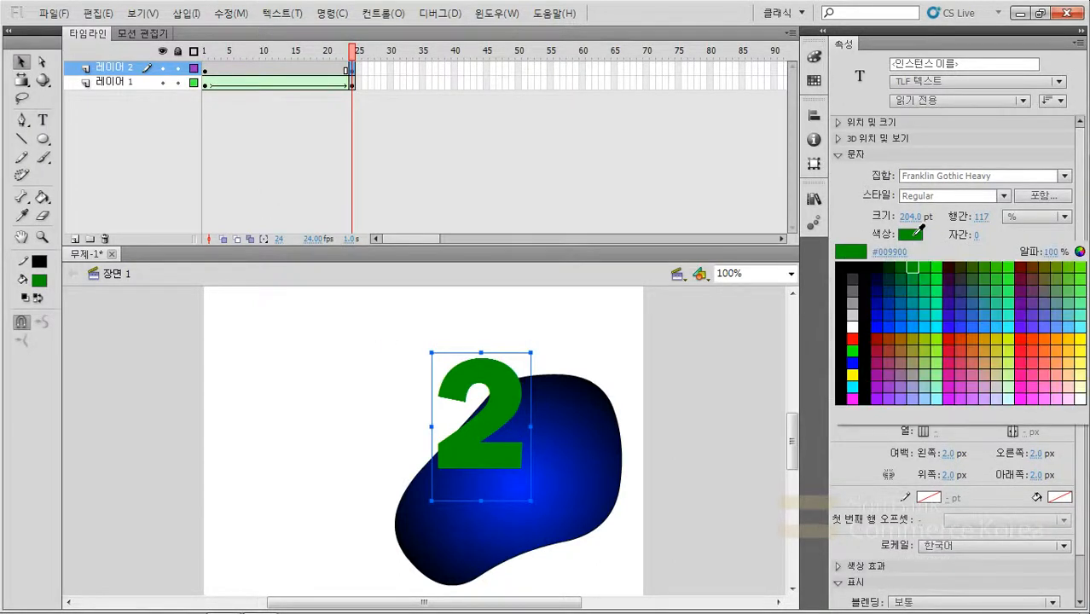
left_click(1058, 338)
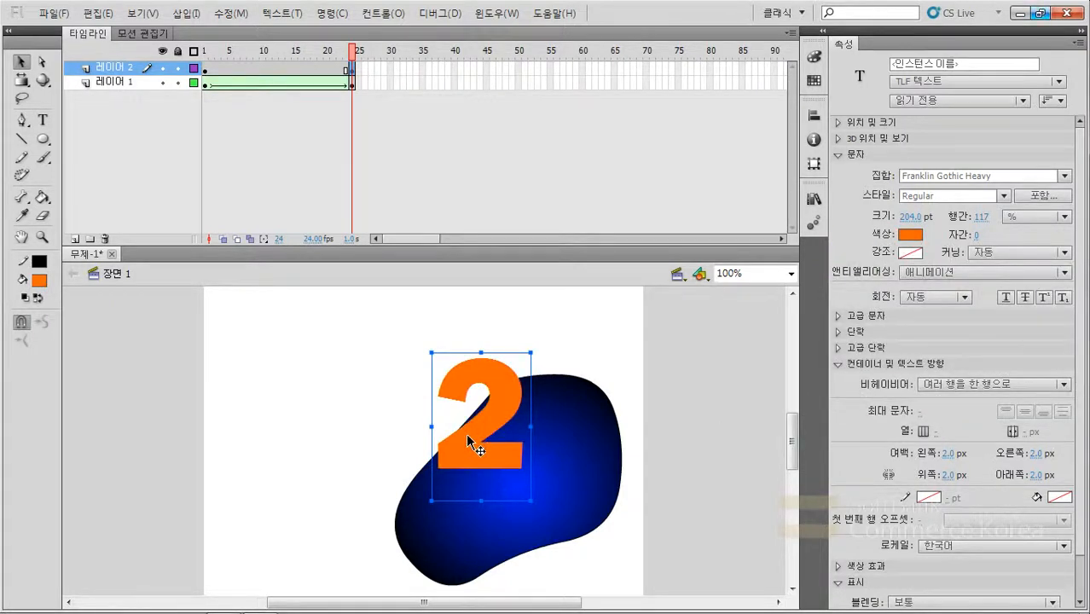
- Compare the number layer's two keyframes and check whether a shape tween can be created between the text objects
left_click(205, 71)
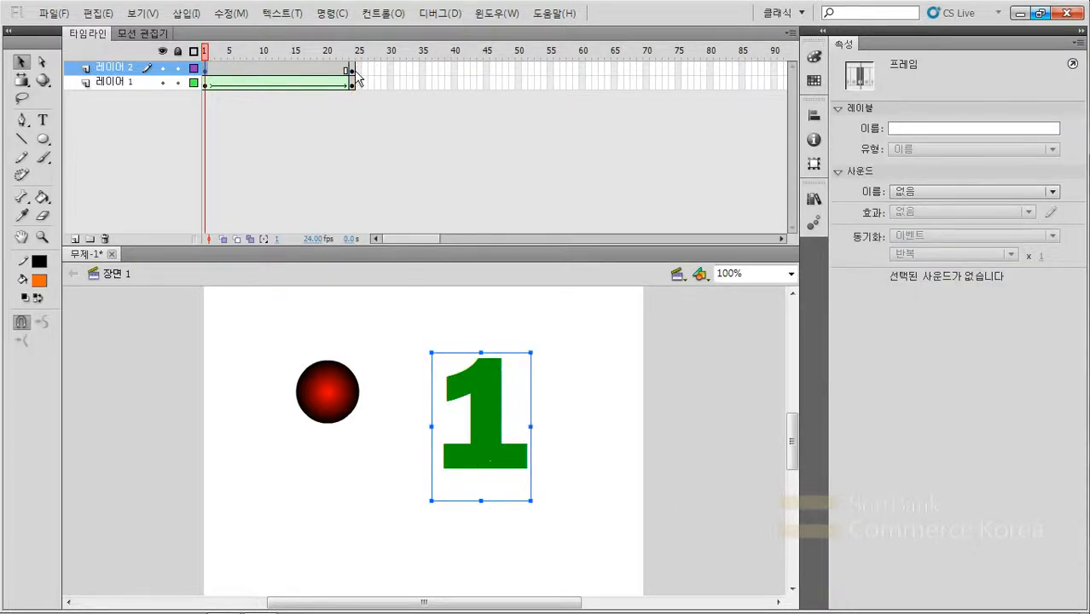
left_click(352, 69)
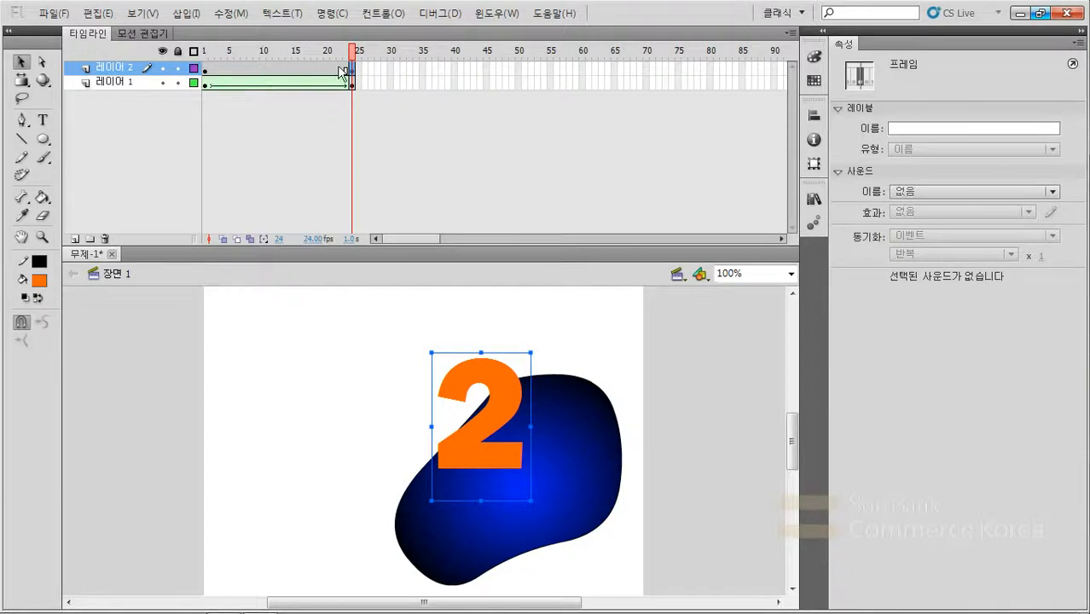
left_click(266, 68)
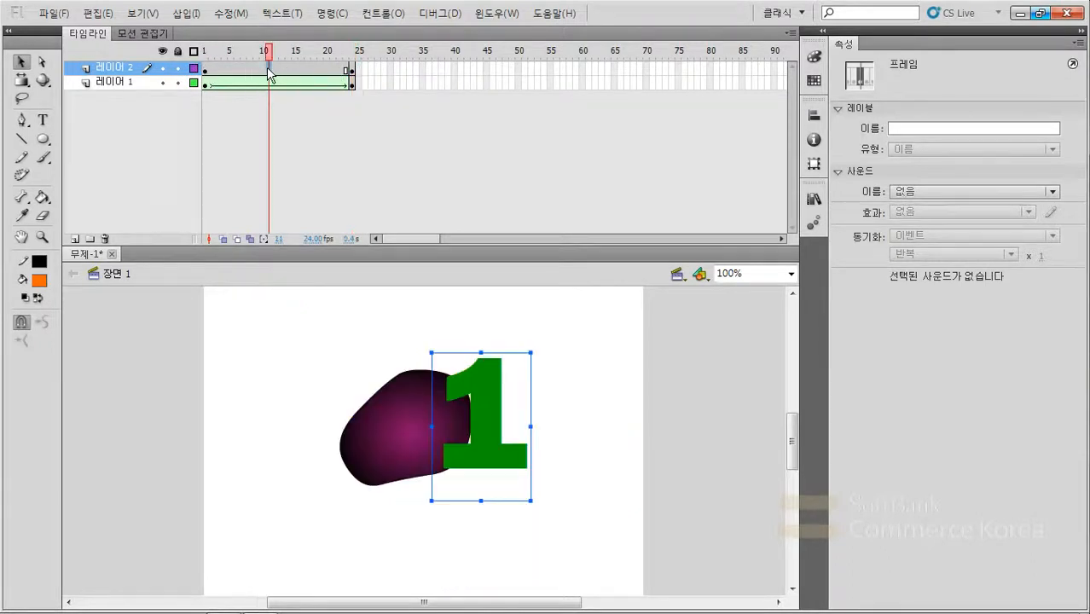
right_click(267, 68)
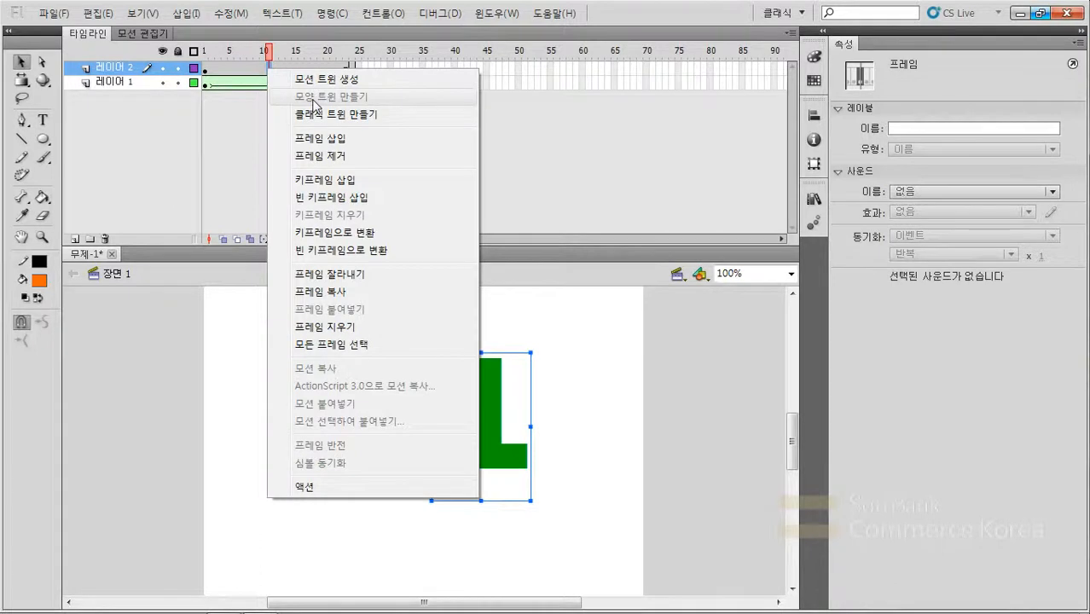
left_click(266, 70)
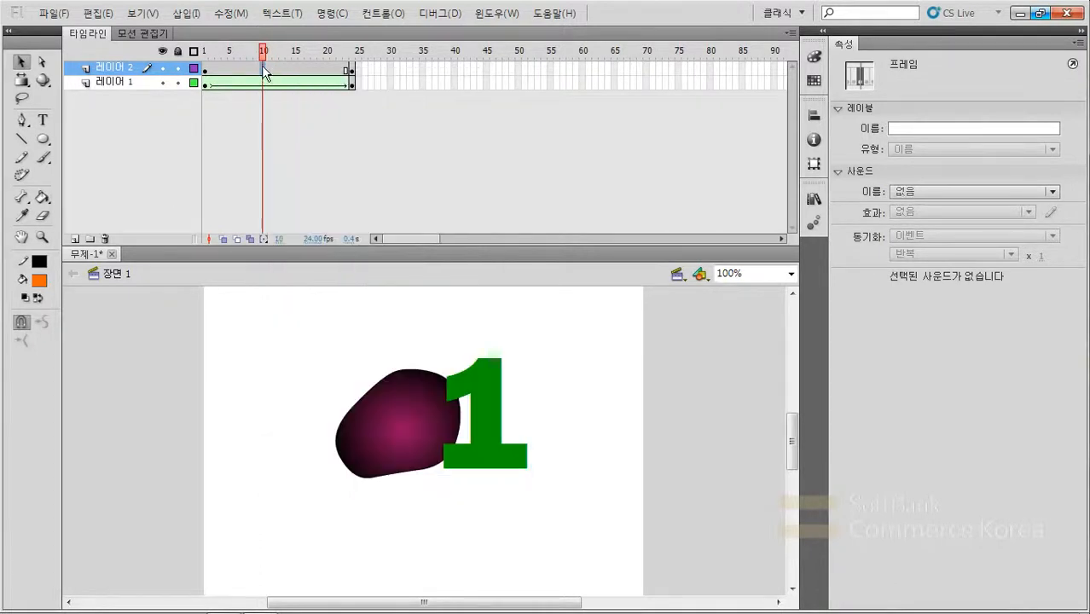
- Break apart the number 1 in frame 1 into a drawing object and select it
left_click(206, 70)
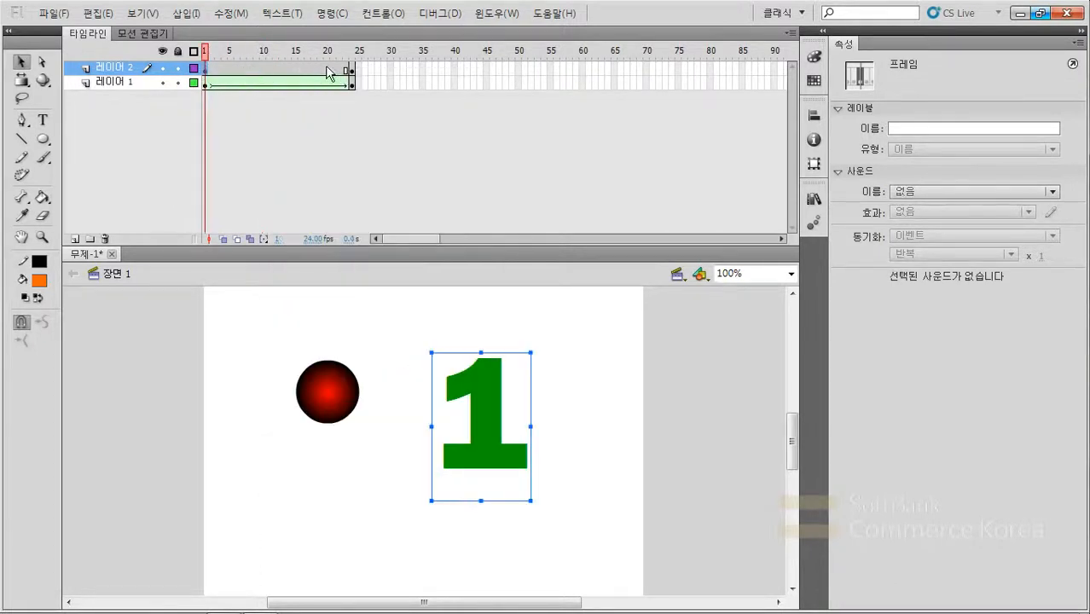
left_click(351, 72)
left_click(206, 70)
left_click(238, 15)
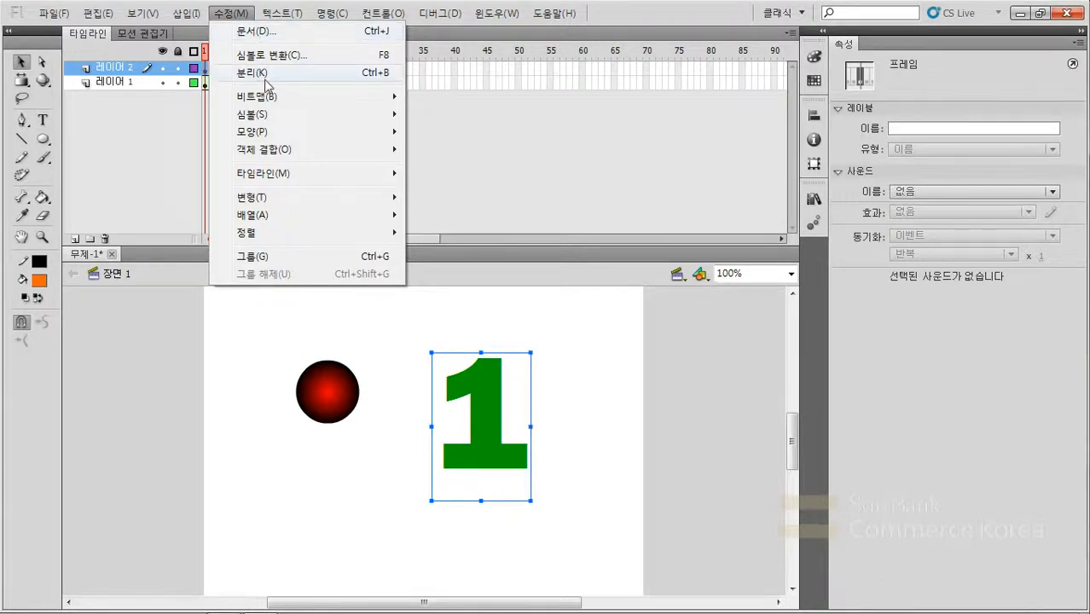
left_click(365, 75)
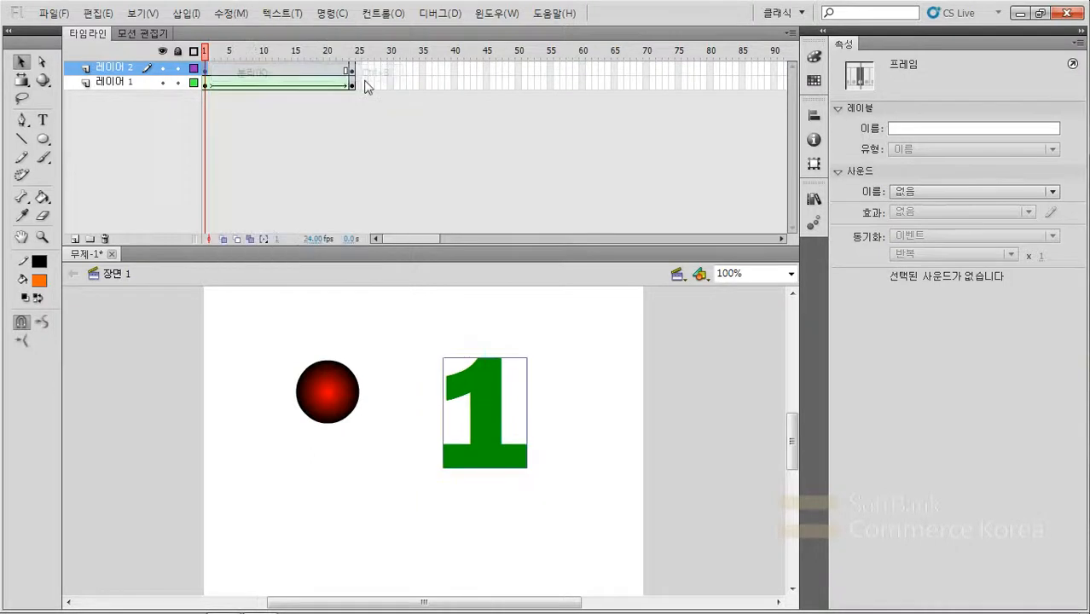
left_click(483, 417)
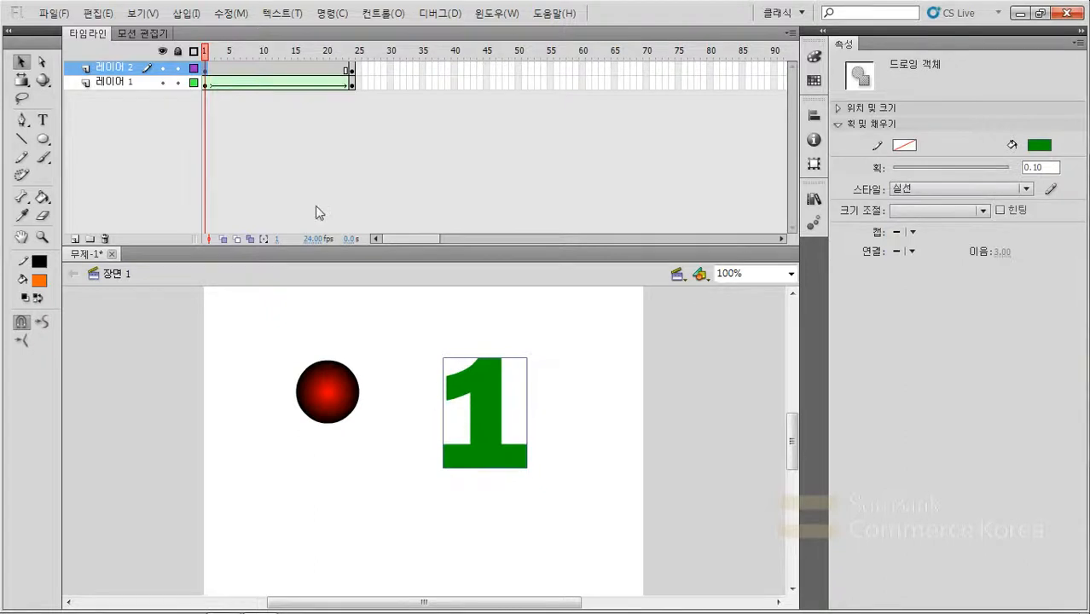
- Break apart the number 1 drawing object in frame 1 into a plain shape and select it to check its type
left_click(228, 13)
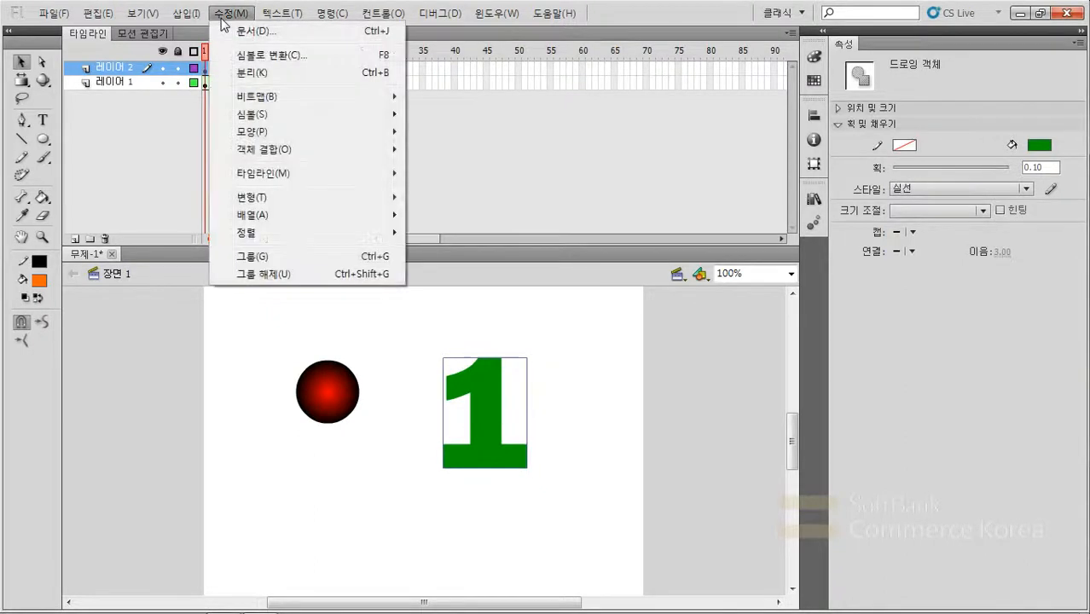
left_click(245, 73)
left_click(533, 387)
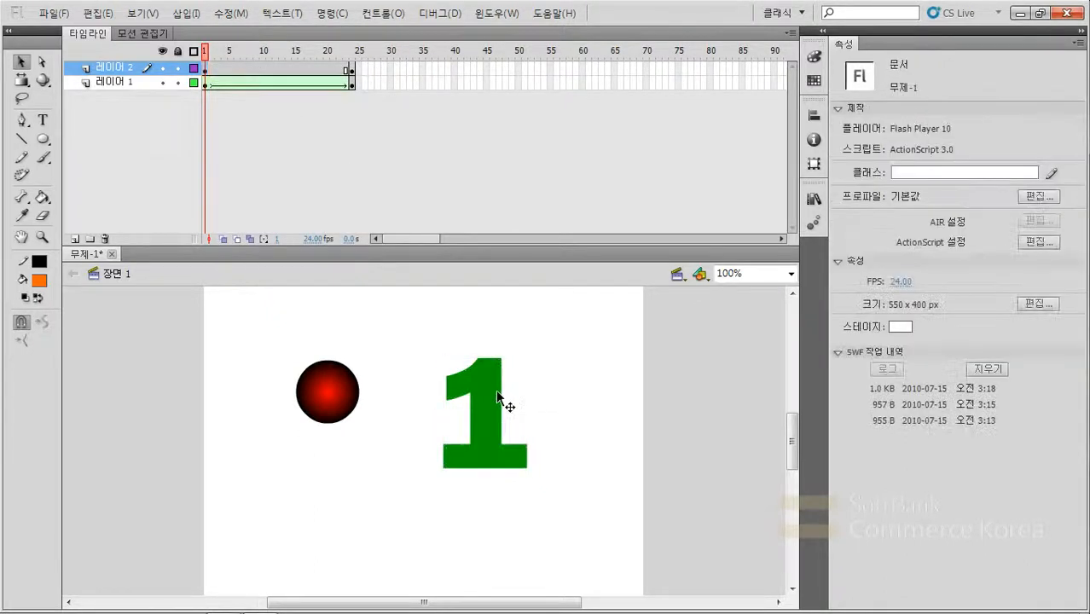
left_click(493, 391)
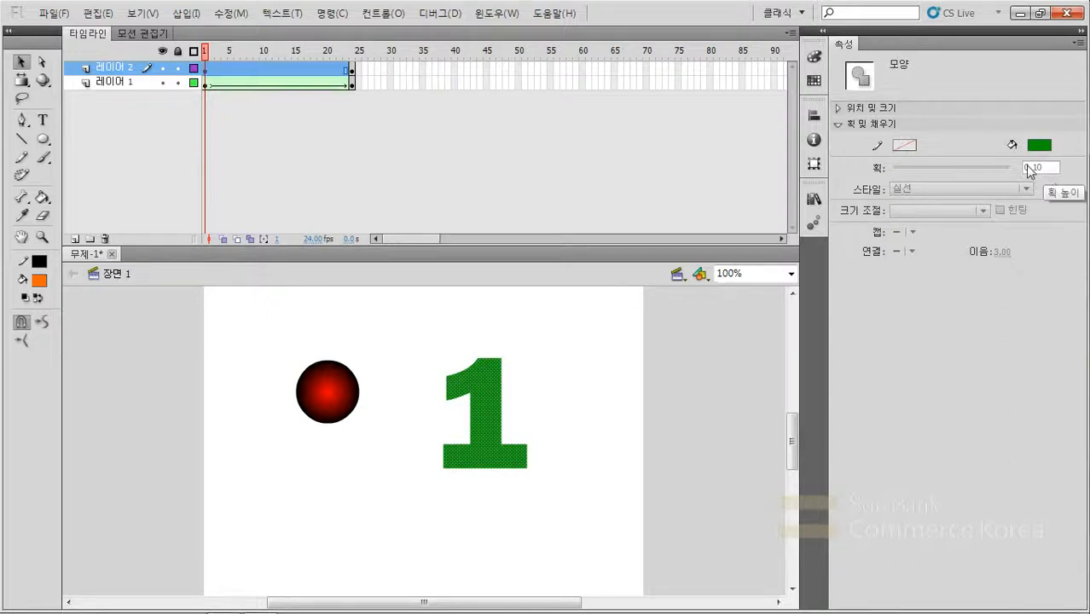
- Break apart the orange 2 in frame 24 of the number layer twice, down to a plain shape
left_click(352, 68)
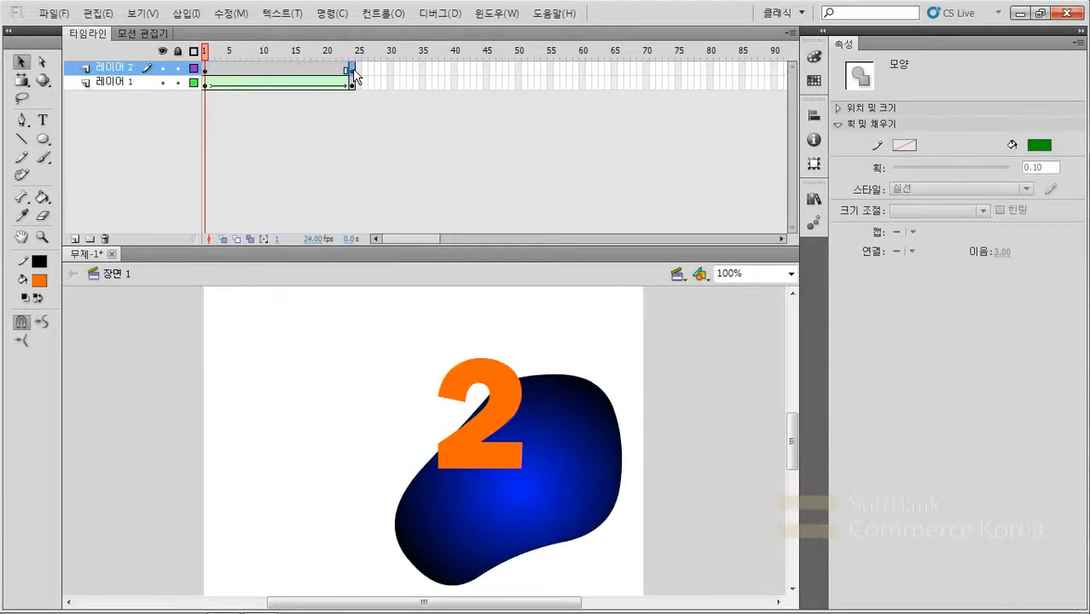
left_click(364, 332)
left_click(488, 388)
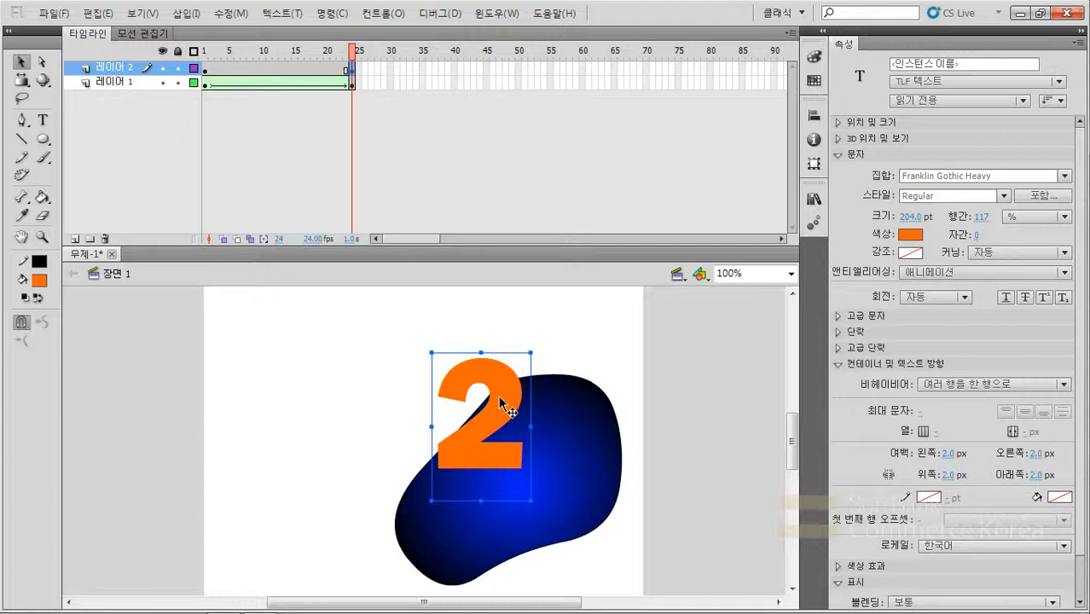
key("ctrl+b")
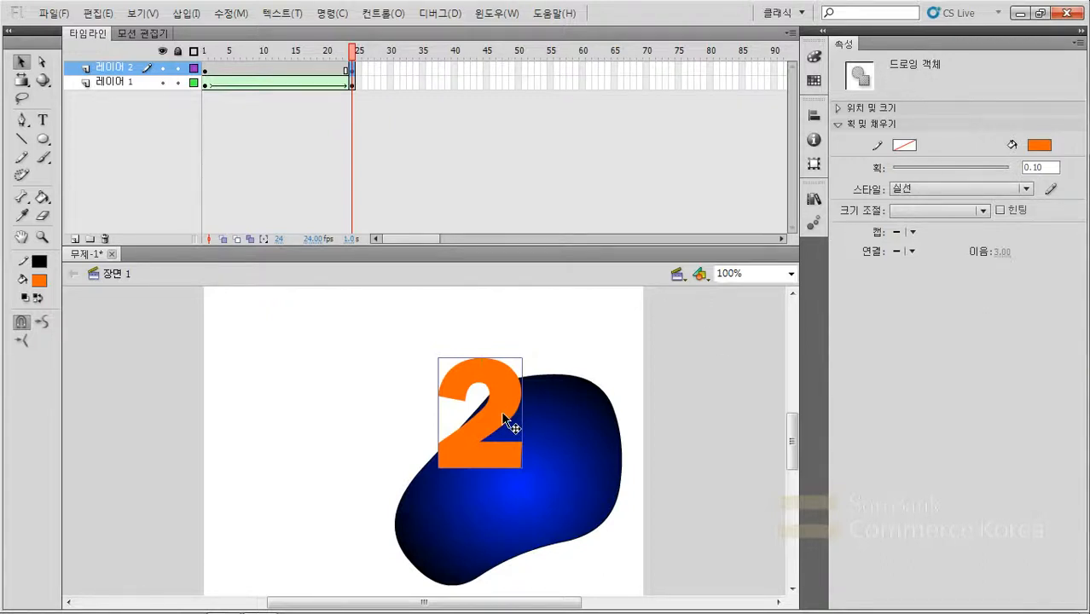
key("ctrl+b")
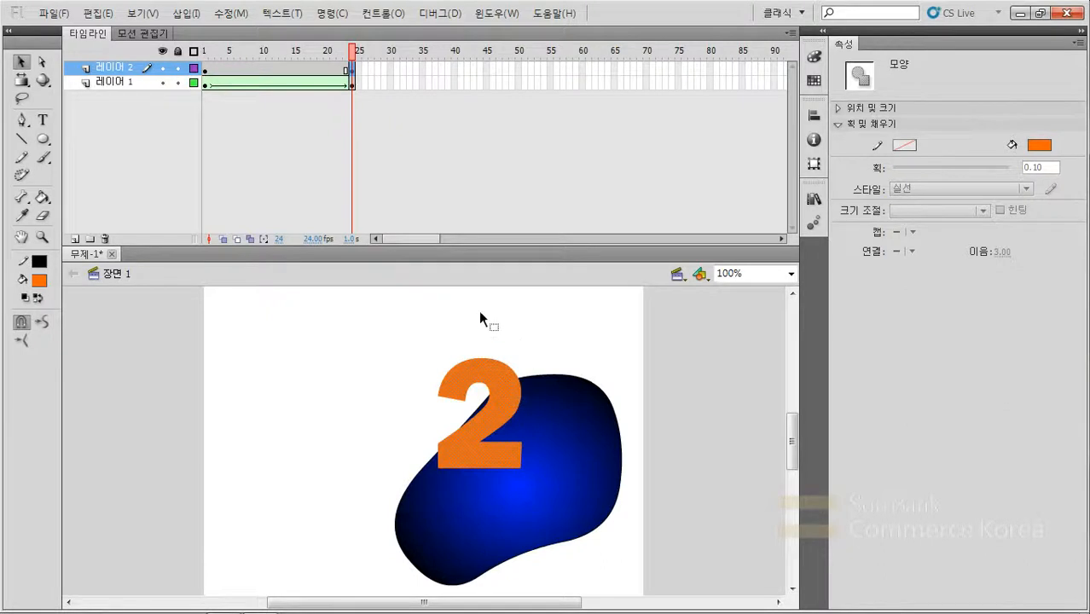
- Create a shape tween on the number layer between the 1 in frame 1 and the 2 in frame 24
left_click(203, 69)
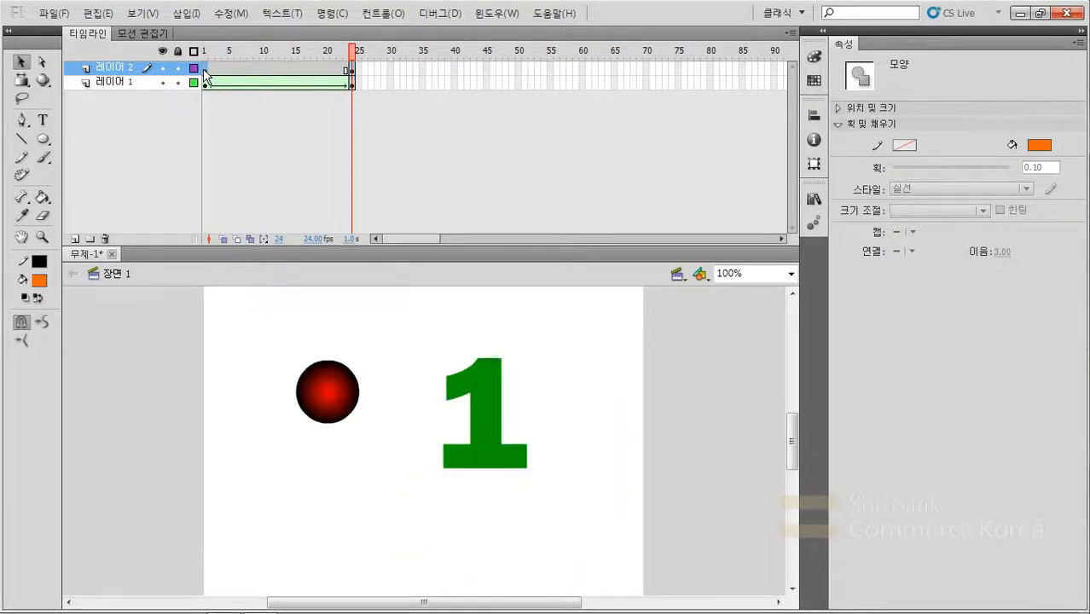
left_click(352, 70)
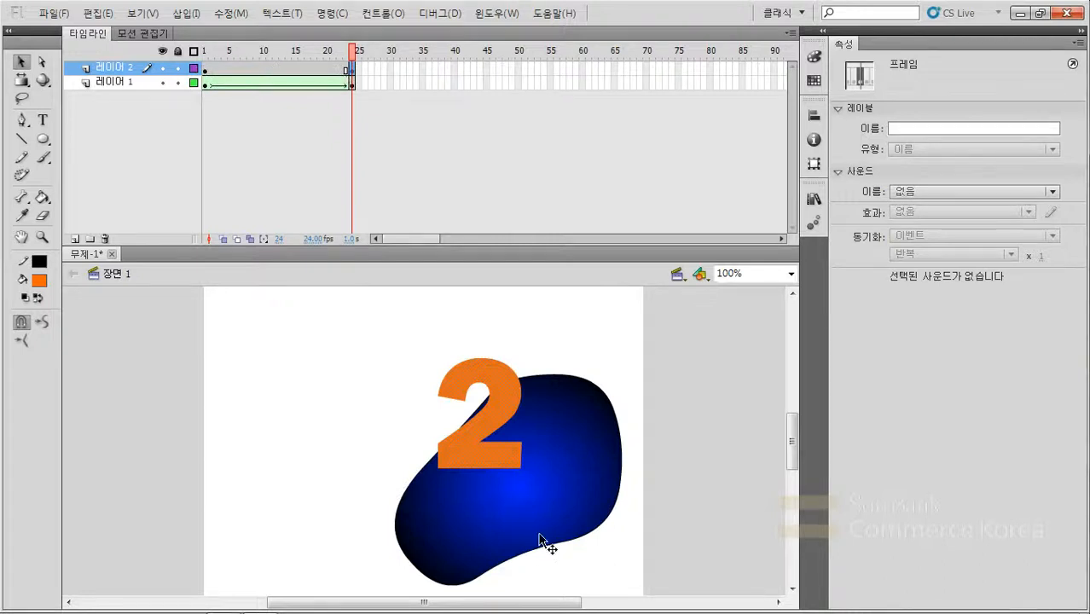
left_click(267, 67)
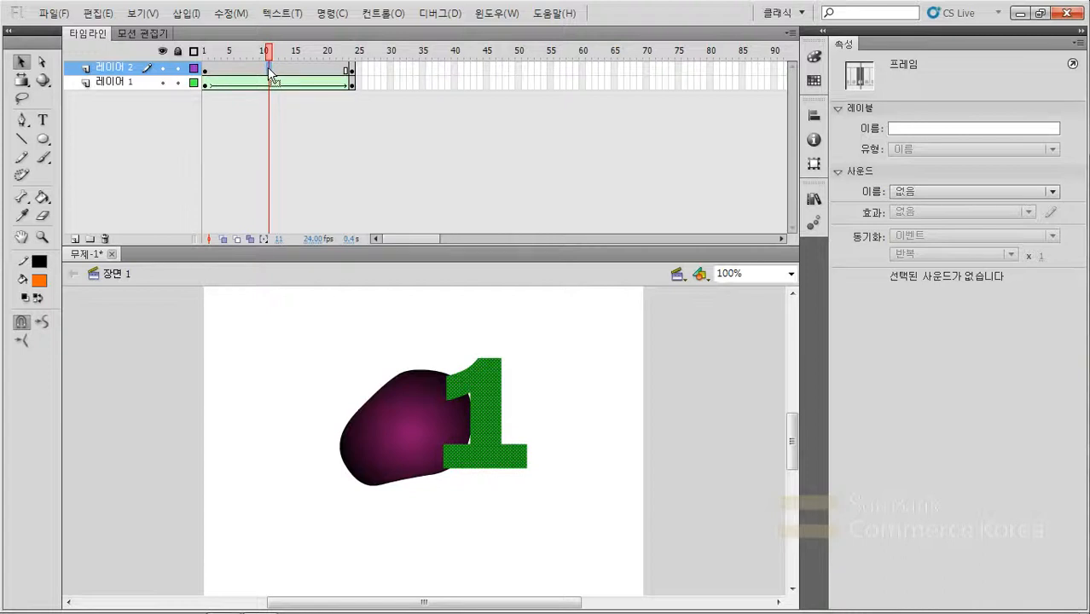
right_click(268, 68)
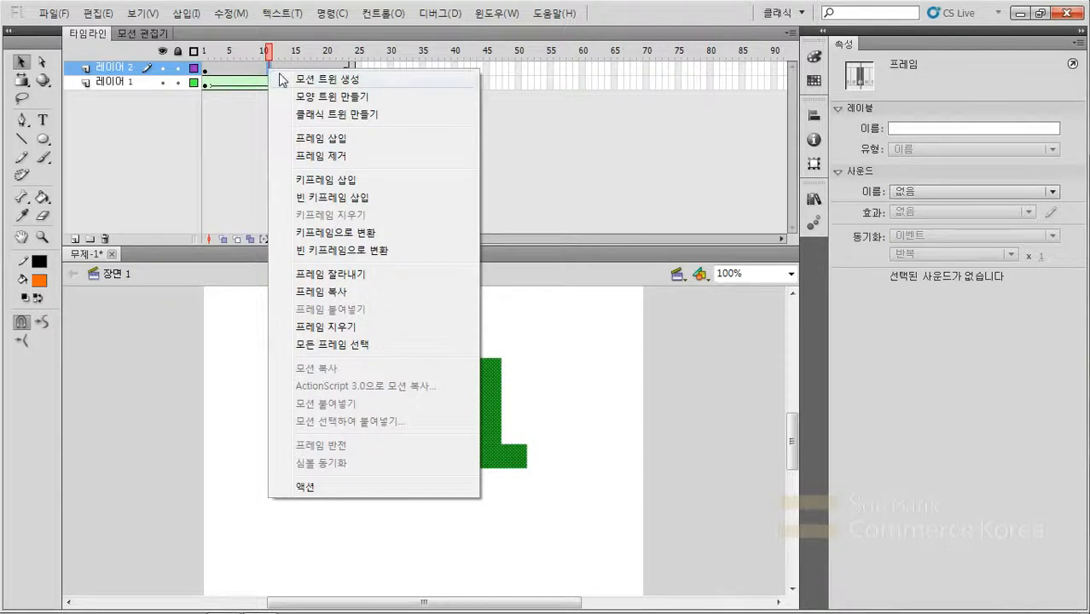
left_click(327, 98)
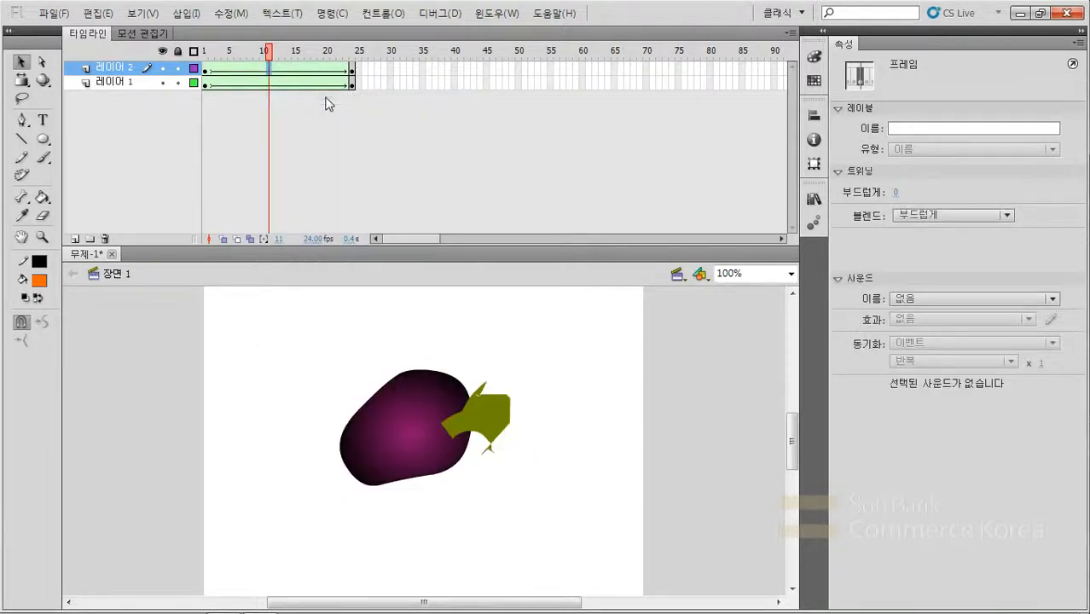
- Test the movie to preview the number morph, and close the preview
left_click(515, 491)
key("ctrl+Return")
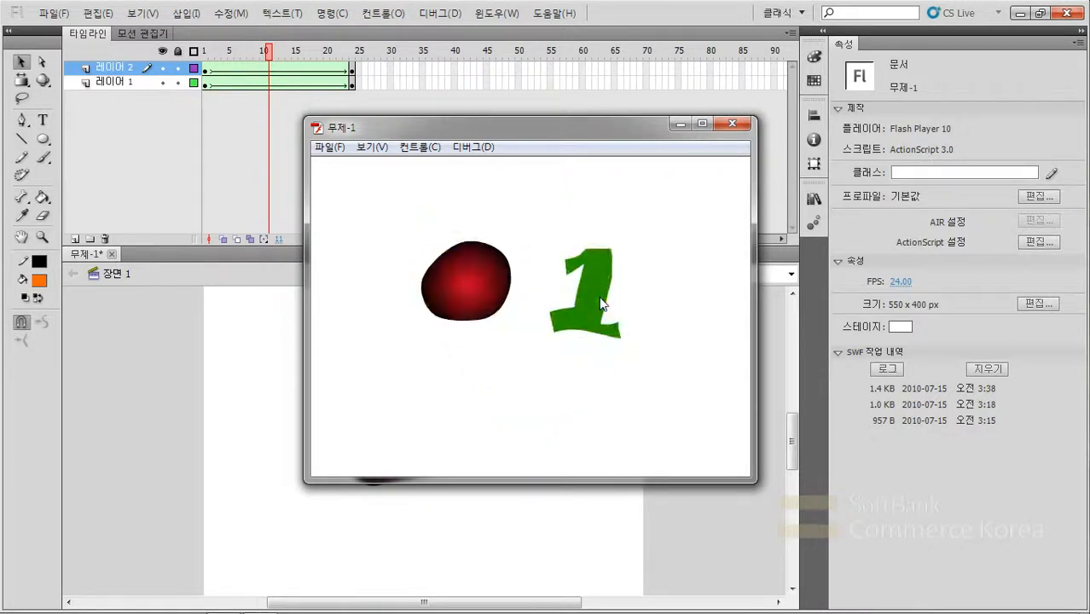
left_click(731, 123)
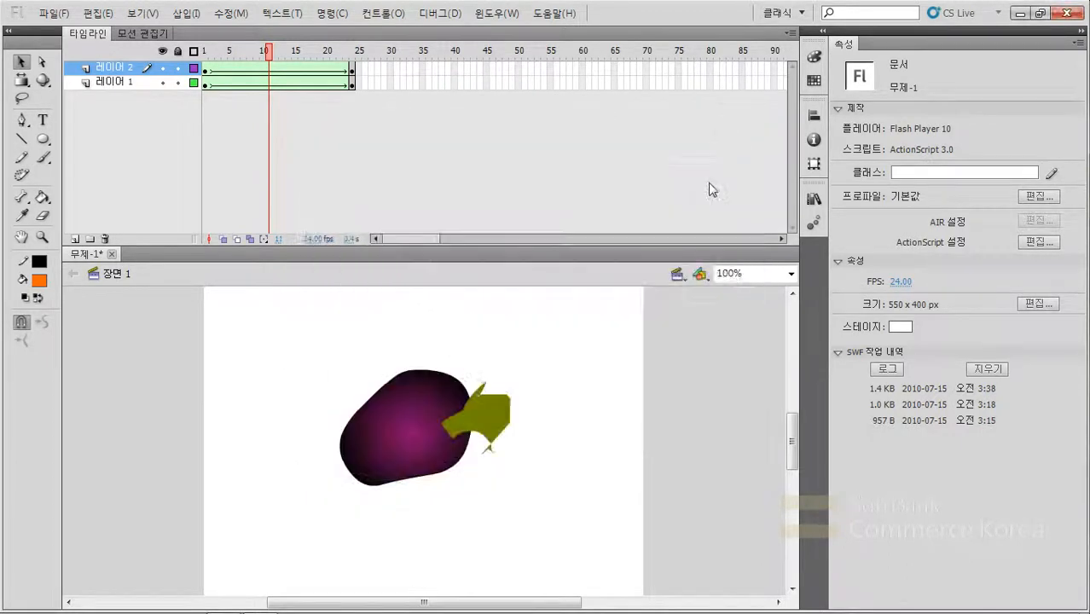
- Add a shape hint on the upper-left corner of the 1 in frame 1 and match it to the 2's upper-left stroke end in frame 24
left_click(231, 12)
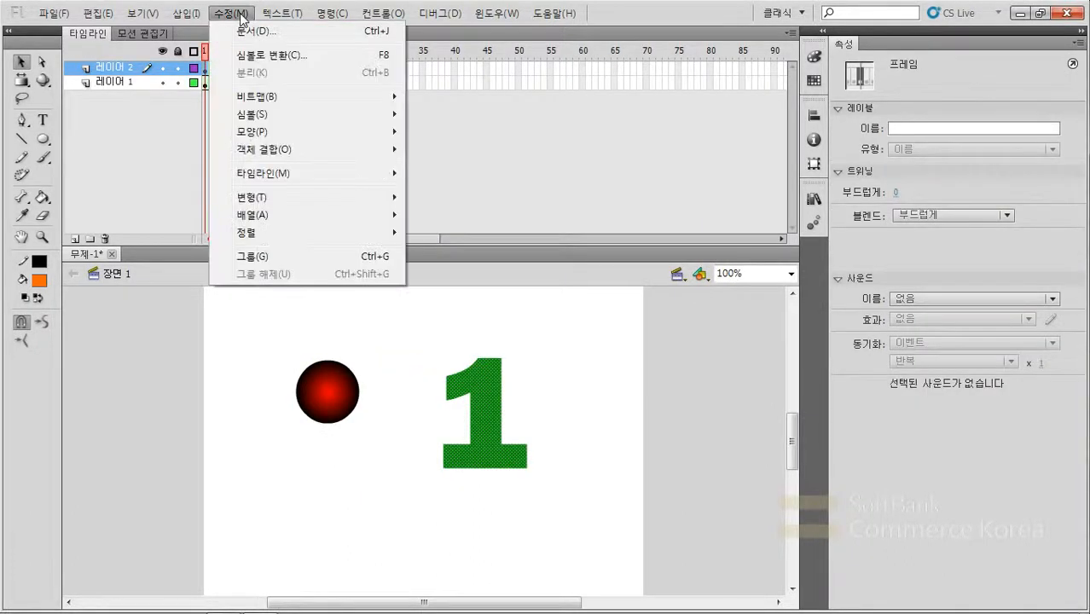
mouse_move(247, 134)
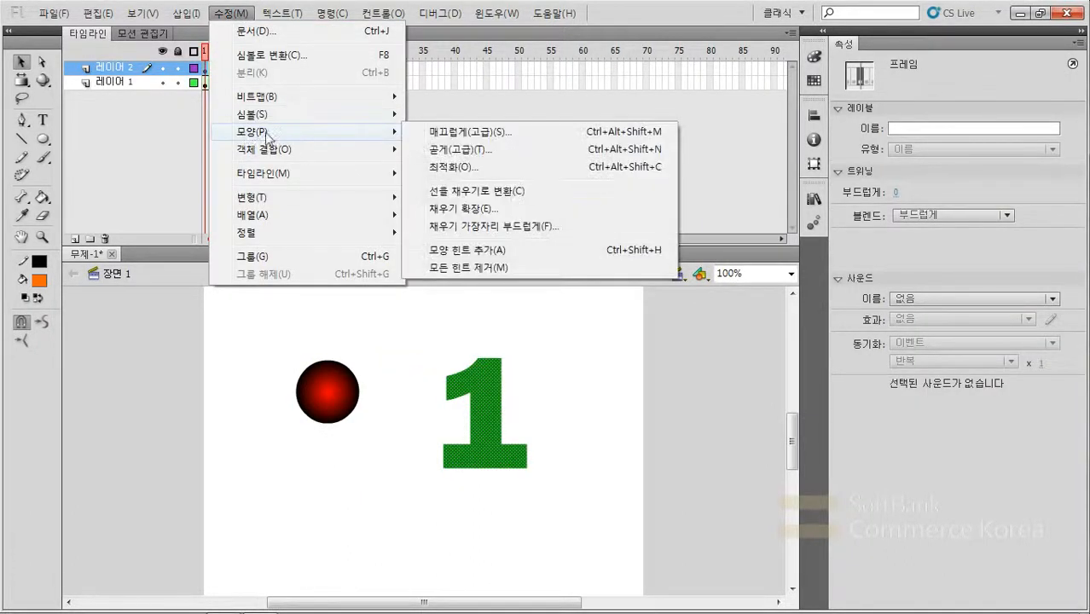
left_click(491, 252)
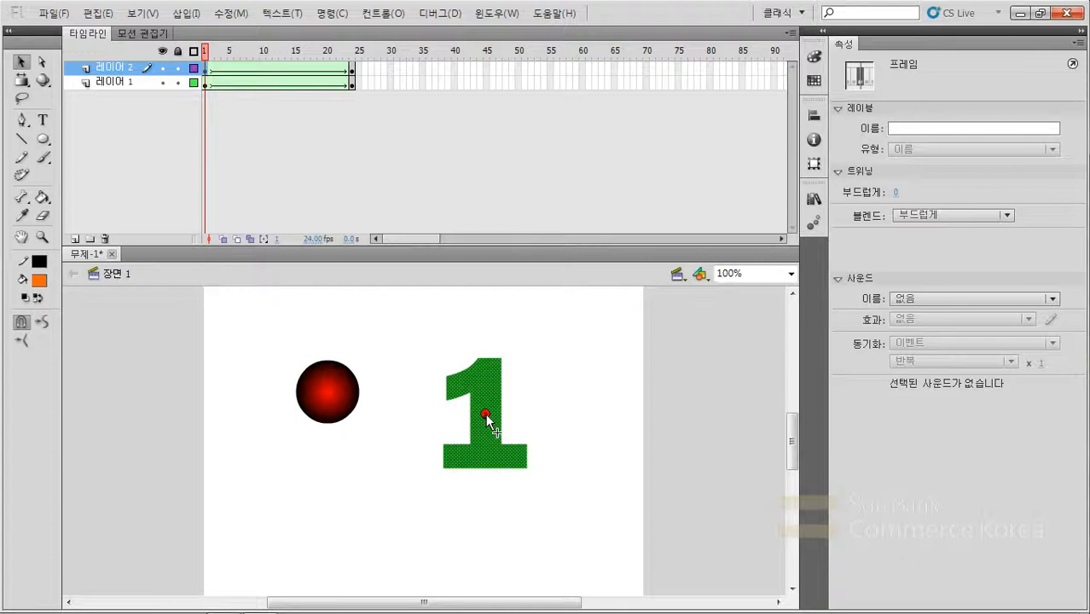
left_click_drag(486, 416, 447, 376)
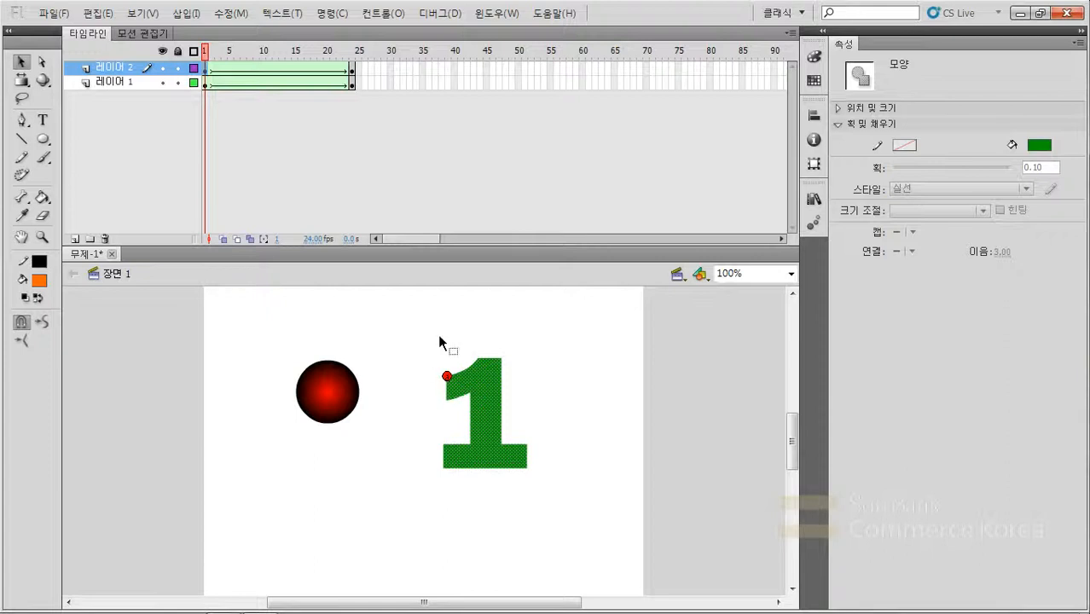
left_click(351, 73)
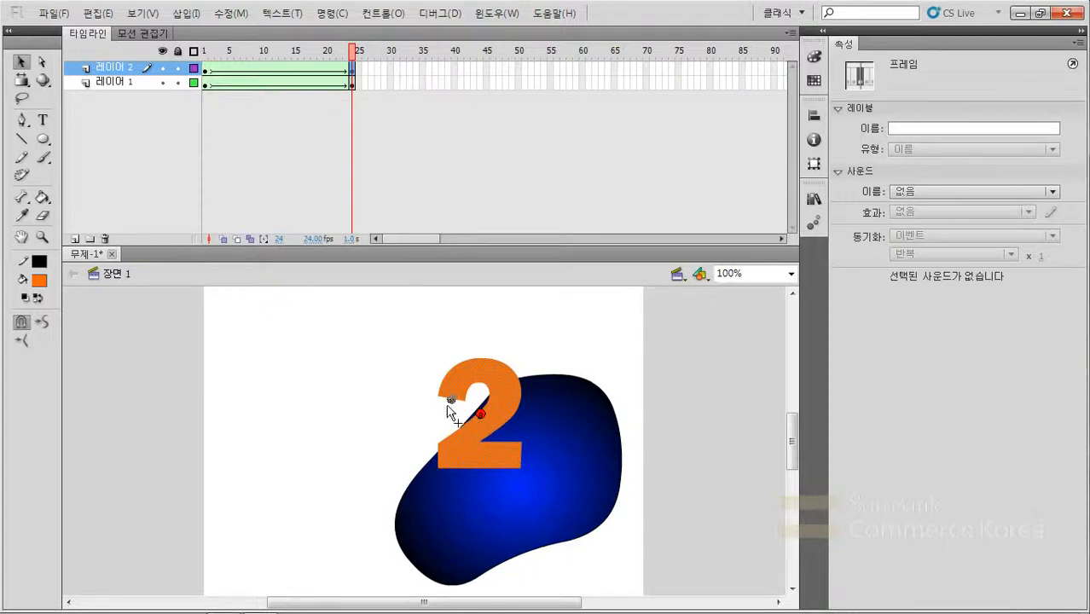
left_click_drag(439, 398, 437, 395)
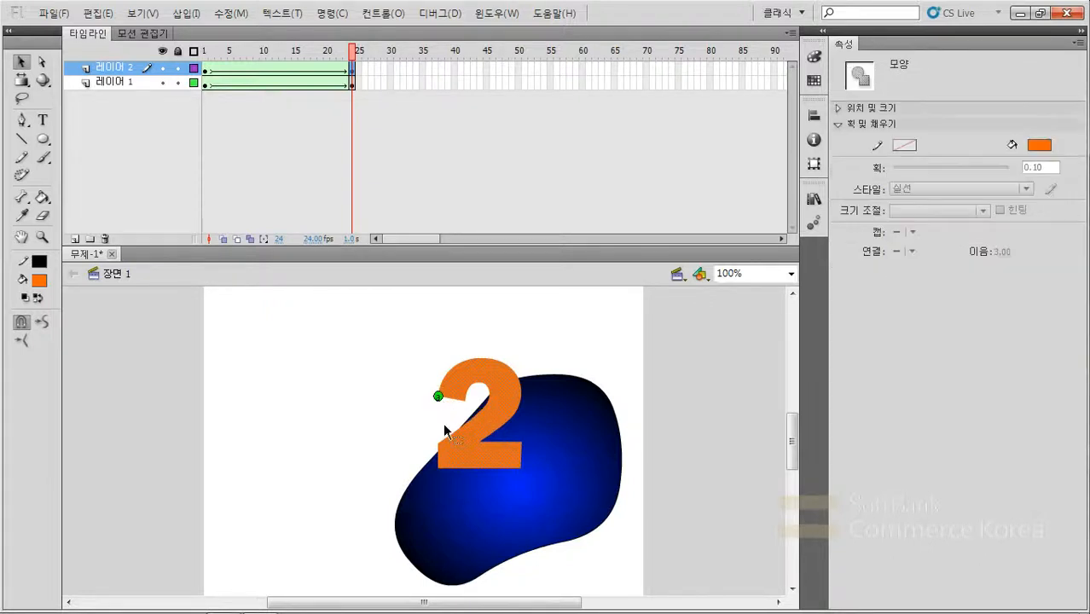
- Compare the first shape hint's position in frames 1 and 24 and scrub through the tween to check the morph
left_click(204, 70)
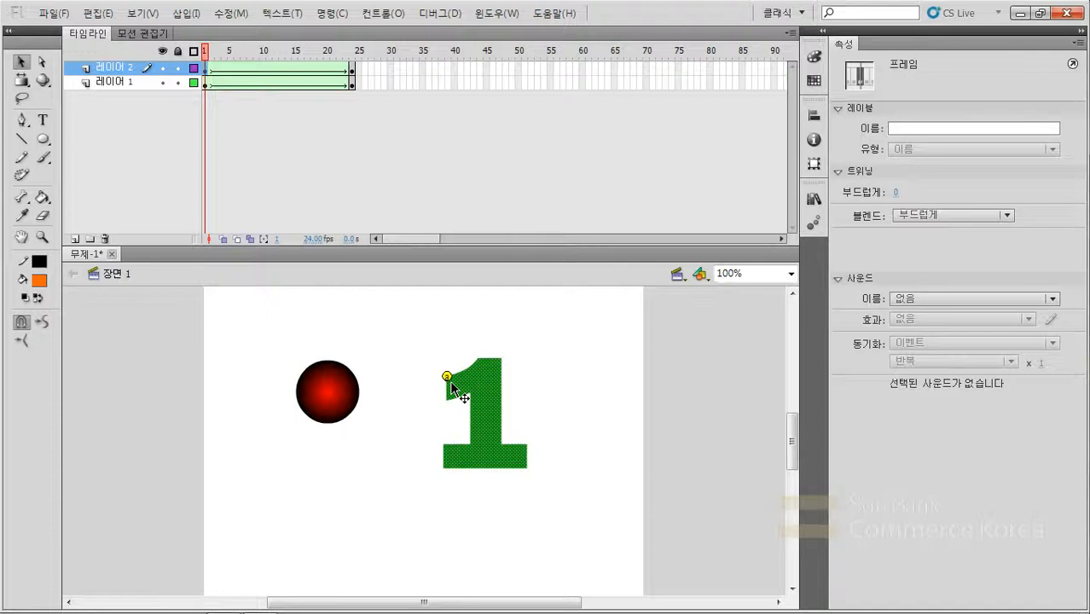
left_click(352, 67)
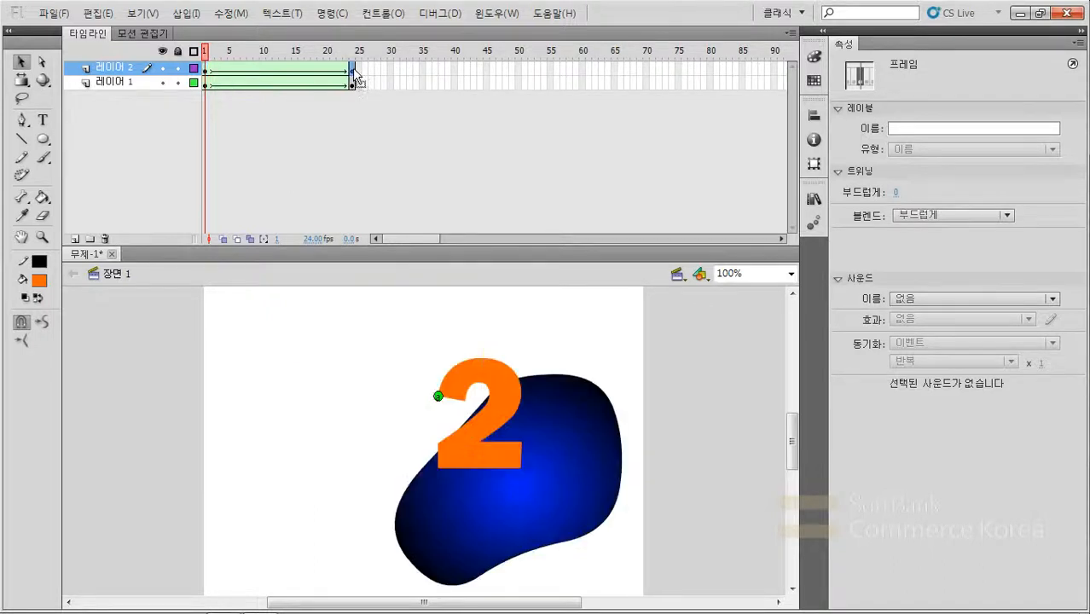
left_click(206, 69)
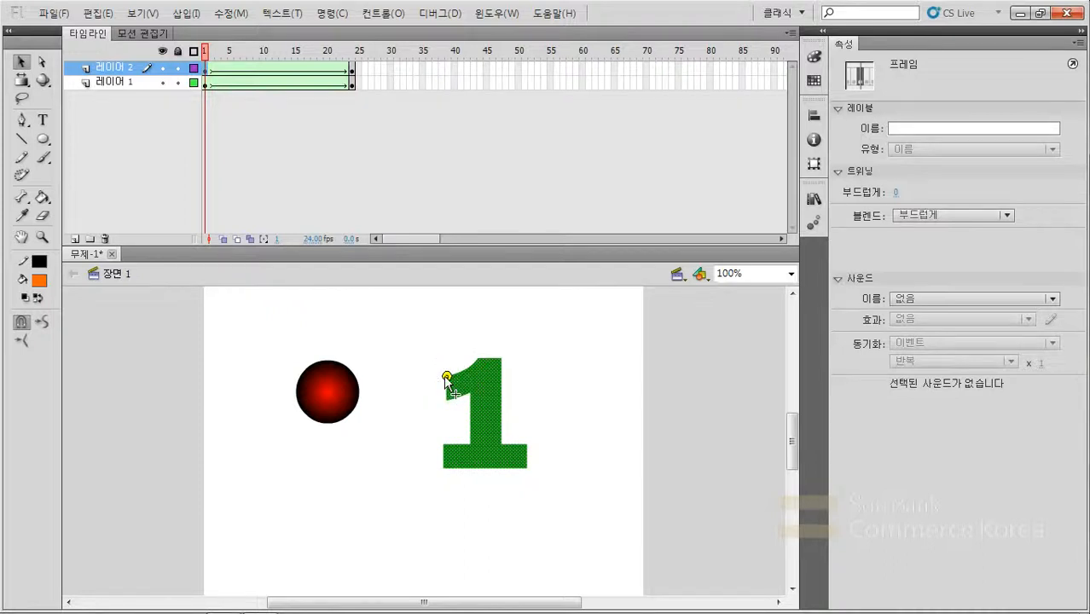
left_click(352, 72)
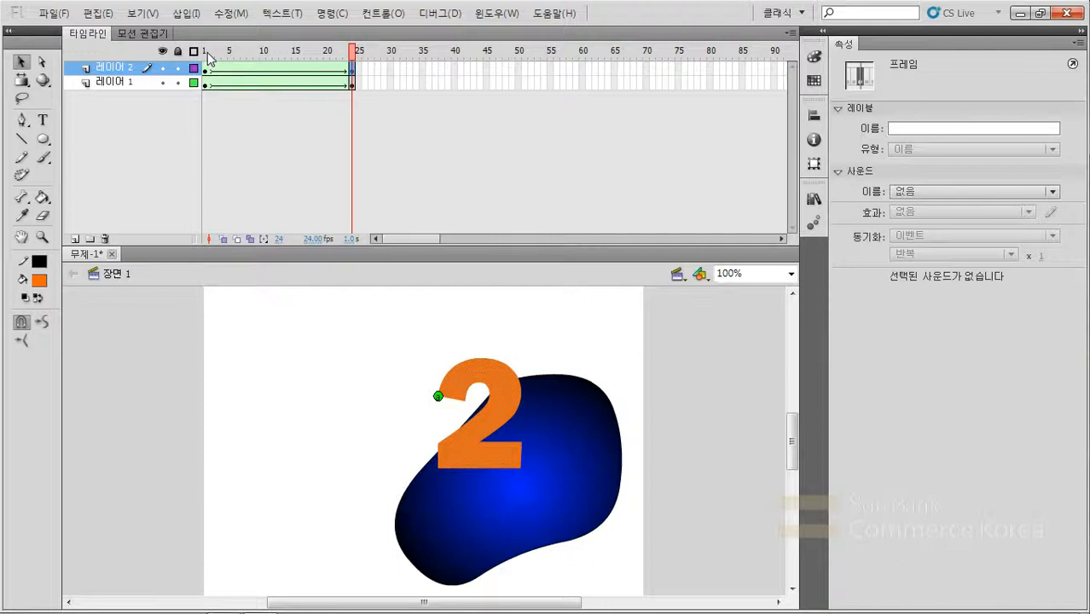
left_click_drag(209, 58, 352, 75)
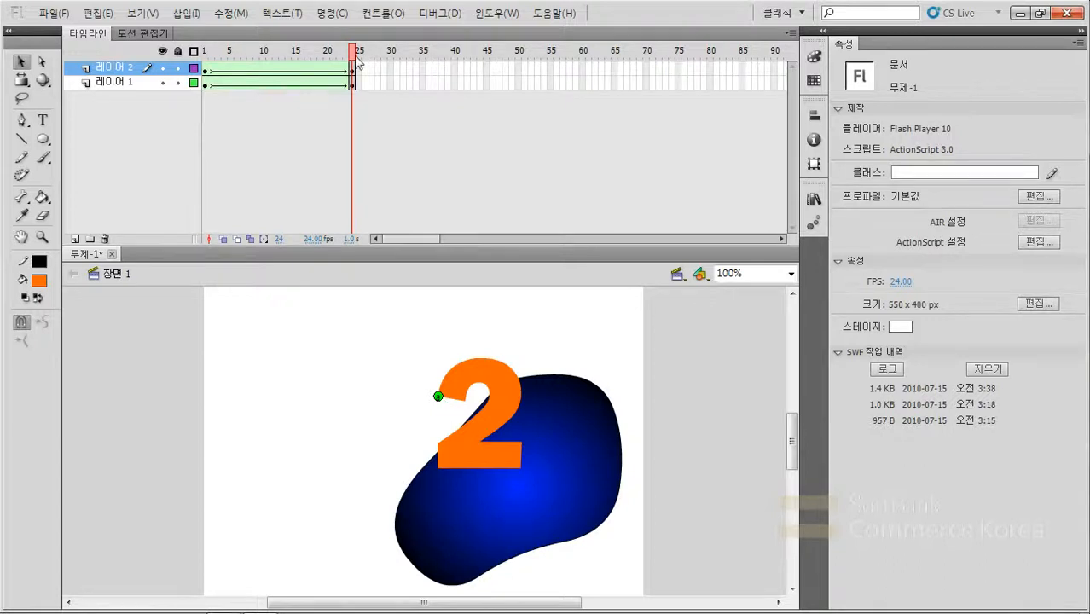
left_click_drag(355, 63, 186, 61)
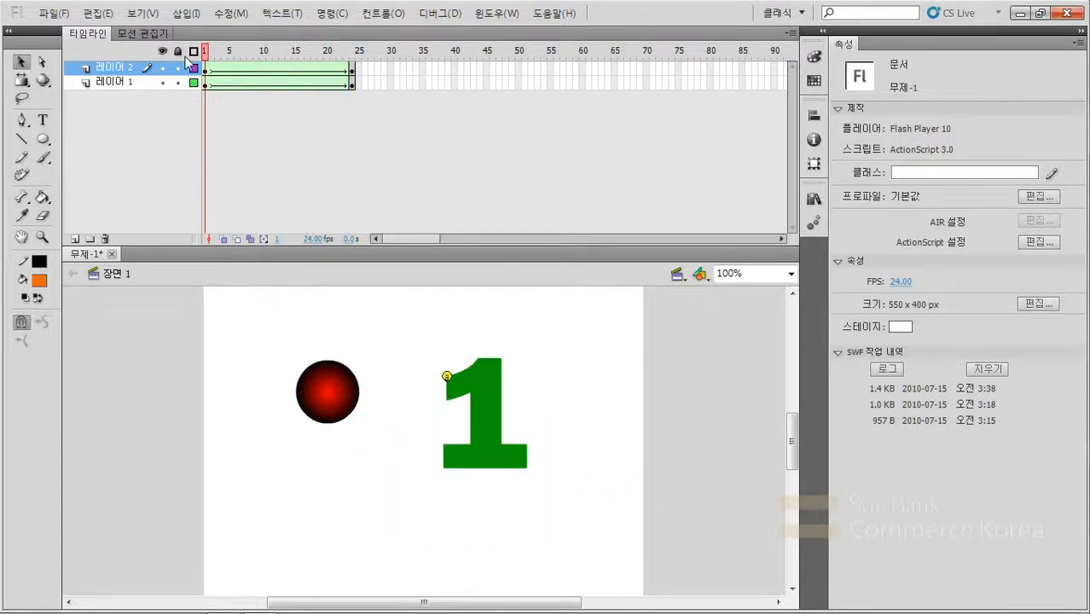
- Add a second shape hint on the 1's lower-right corner in frame 1 and match it to the 2's lower-right corner in frame 24
left_click(230, 13)
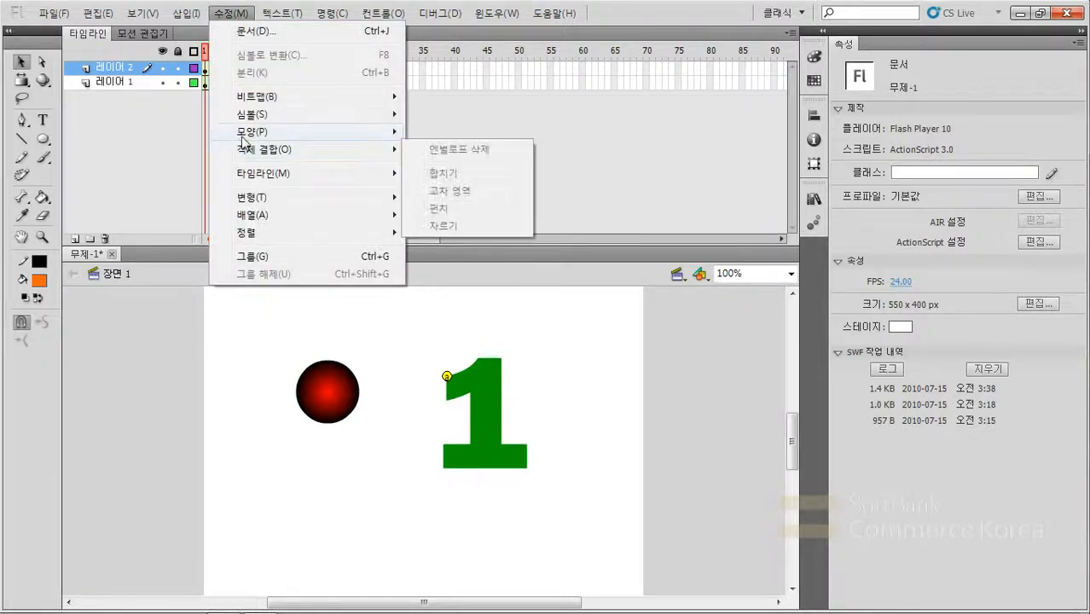
mouse_move(360, 134)
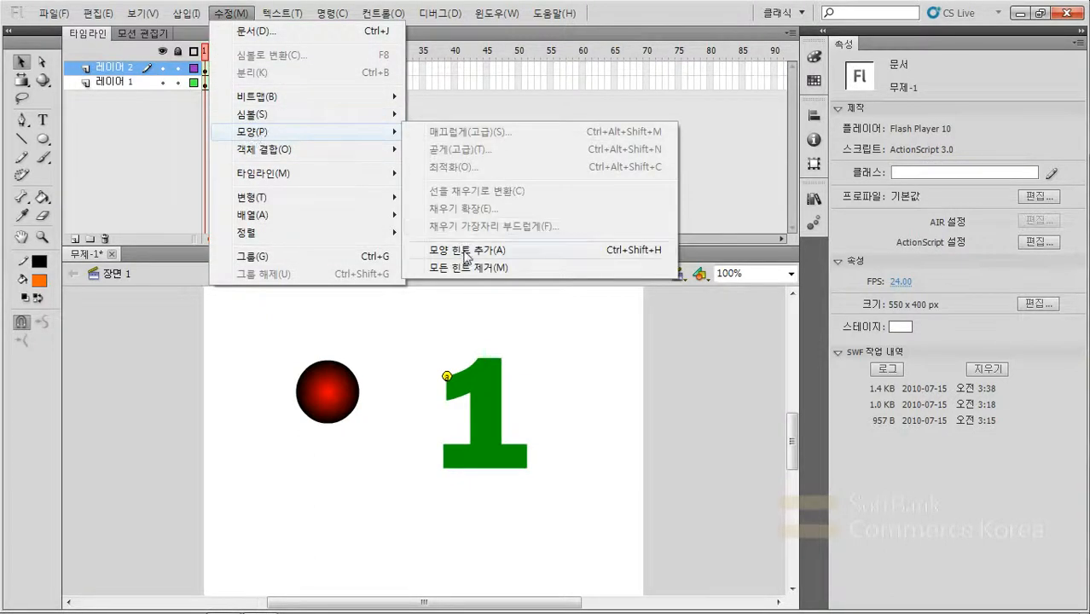
left_click(652, 258)
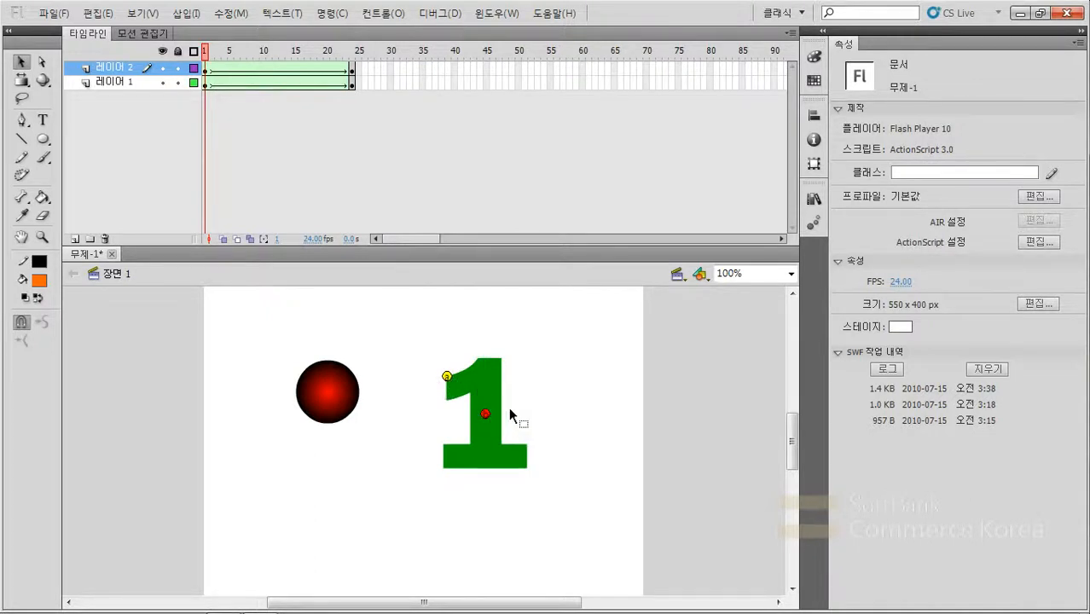
left_click_drag(485, 416, 527, 469)
left_click(352, 69)
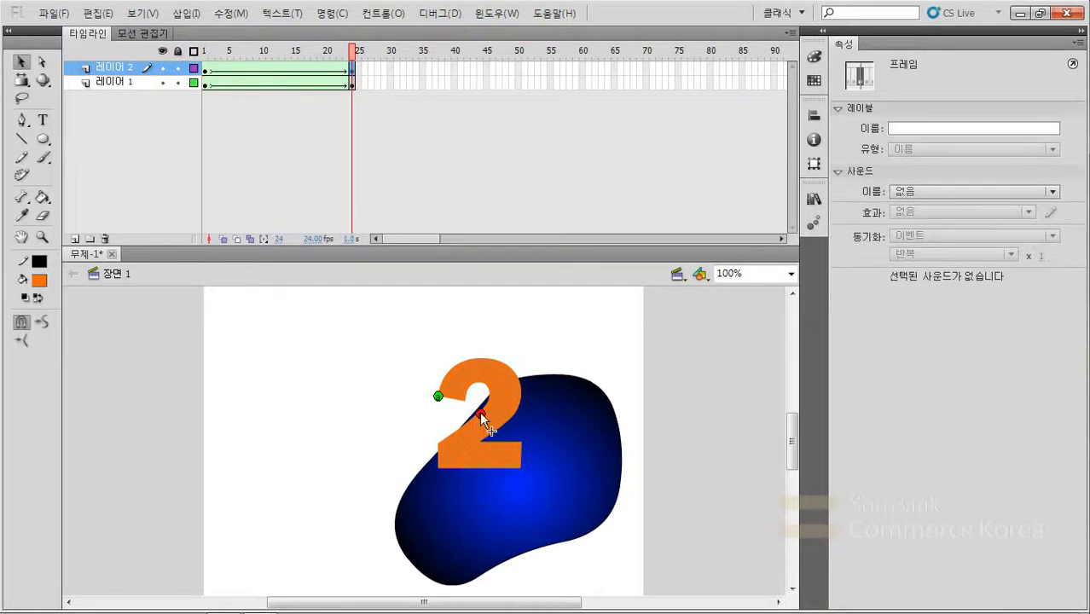
left_click_drag(514, 461, 521, 468)
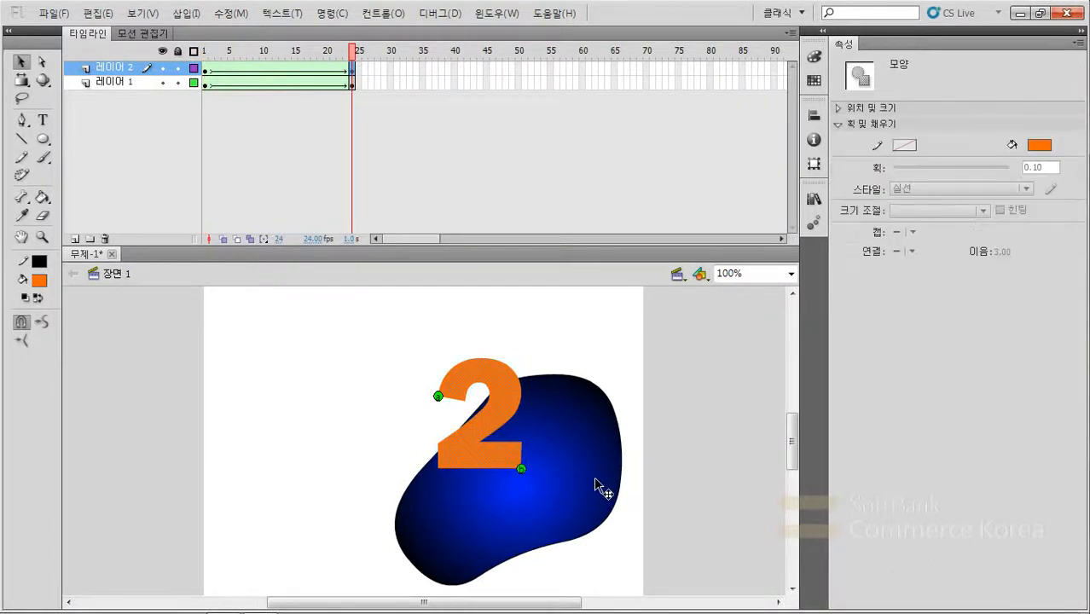
- Check both shape hints in frames 1 and 24, preview the tween on the timeline, and return to the number layer's frame 1
left_click(205, 53)
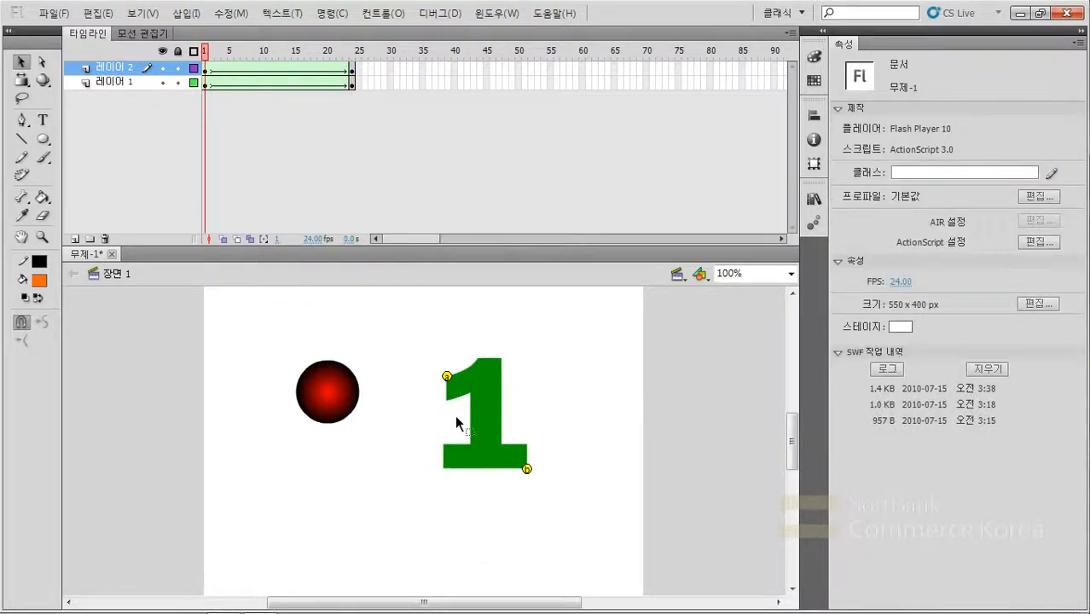
left_click(353, 53)
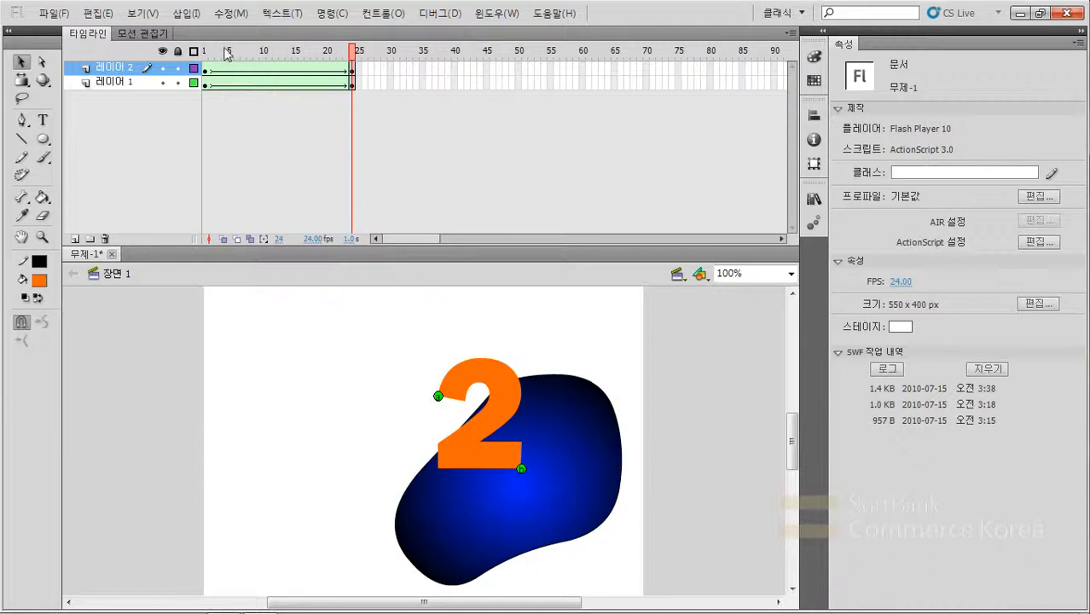
left_click(206, 53)
left_click(352, 58)
left_click_drag(216, 53, 345, 83)
key("Return")
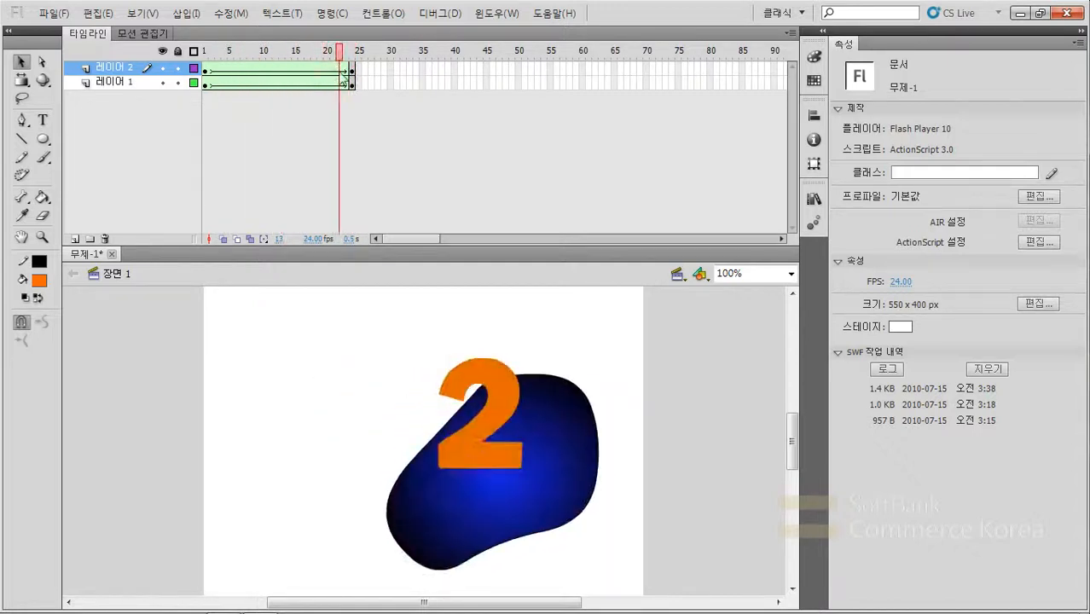
left_click(208, 70)
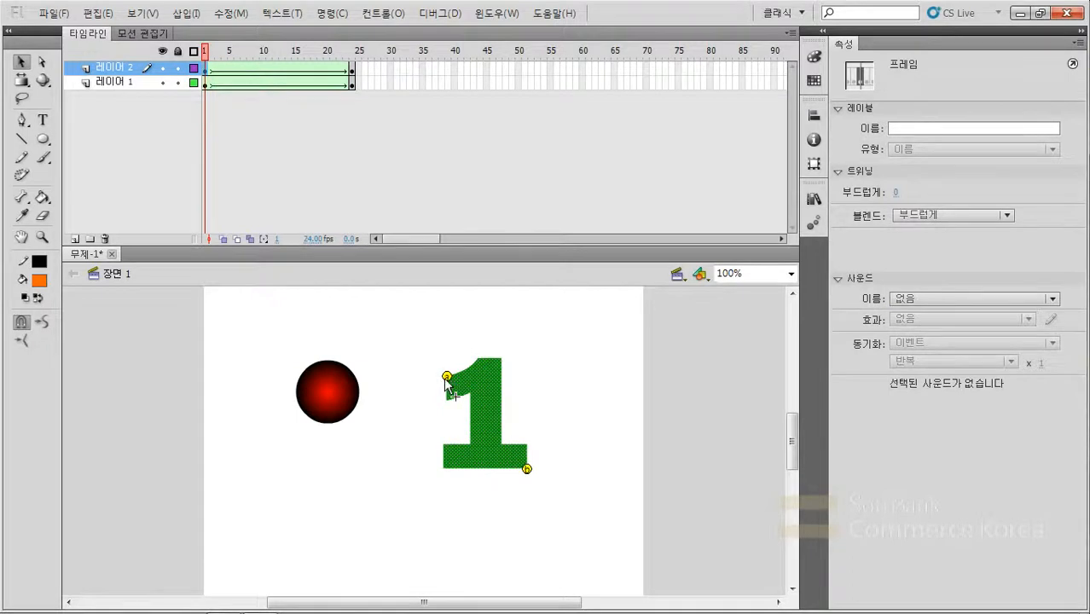
- Compare the shape hint positions on the number layer in frames 24 and 1 and check an in-between frame of the morph
left_click(353, 74)
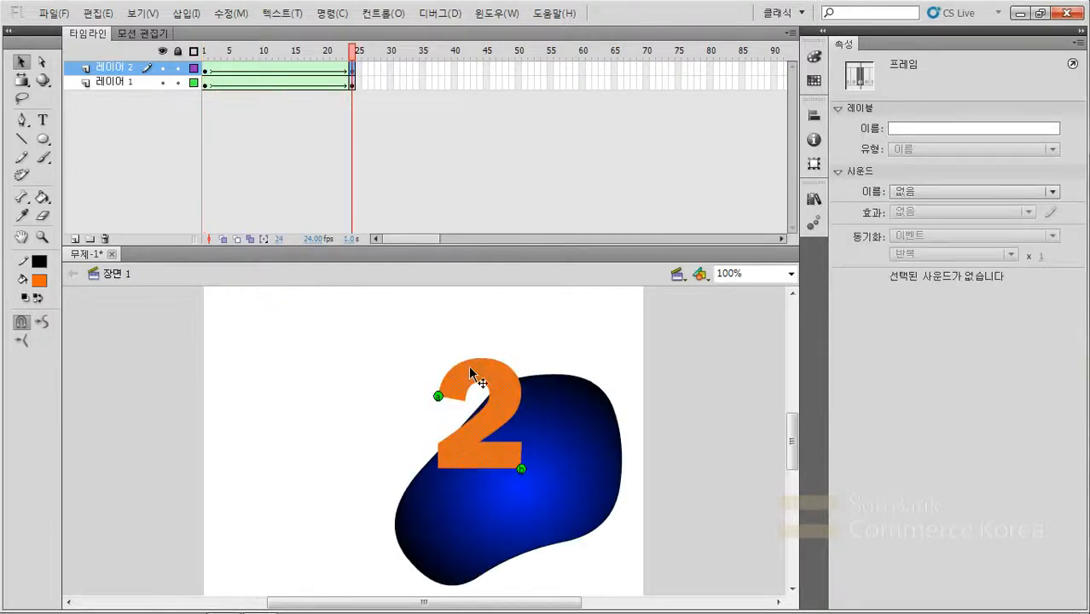
left_click(205, 70)
left_click(250, 70)
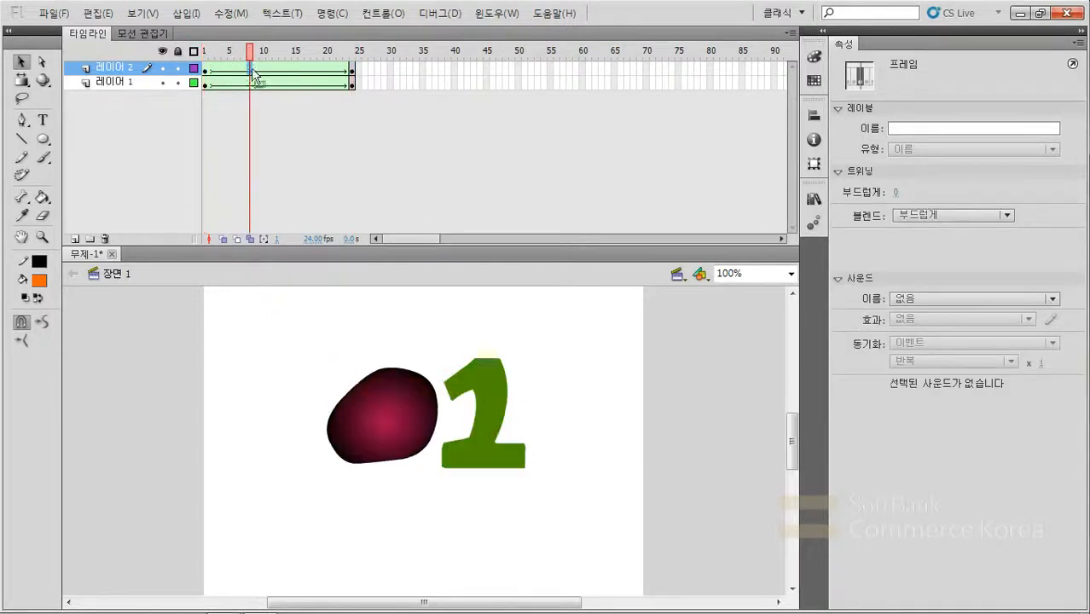
left_click(207, 72)
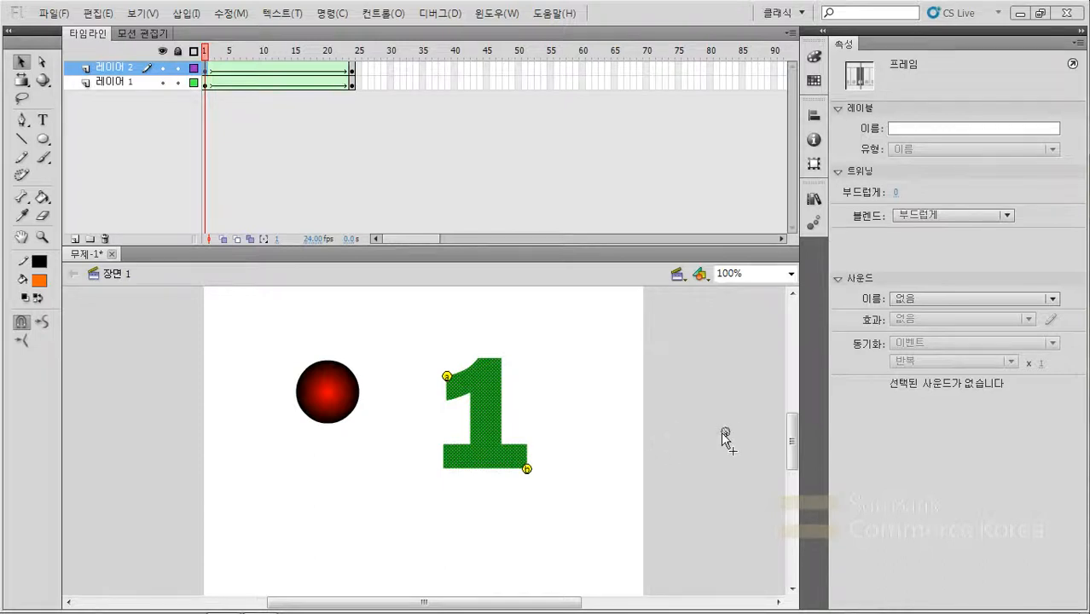
- Try removing both shape hints from the 1 individually by moving them off the stage, and undo both removals
left_click_drag(754, 432, 753, 429)
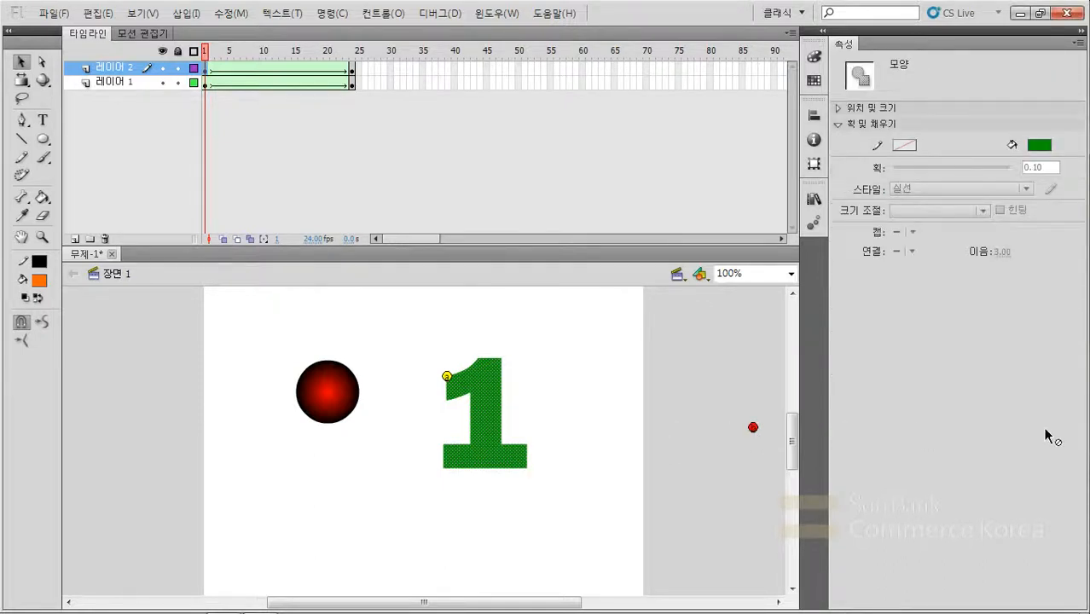
left_click_drag(447, 376, 346, 101)
key("ctrl+z")
key("ctrl+z")
- Try removing all shape hints from the 1 at once, and undo the removal
left_click(231, 14)
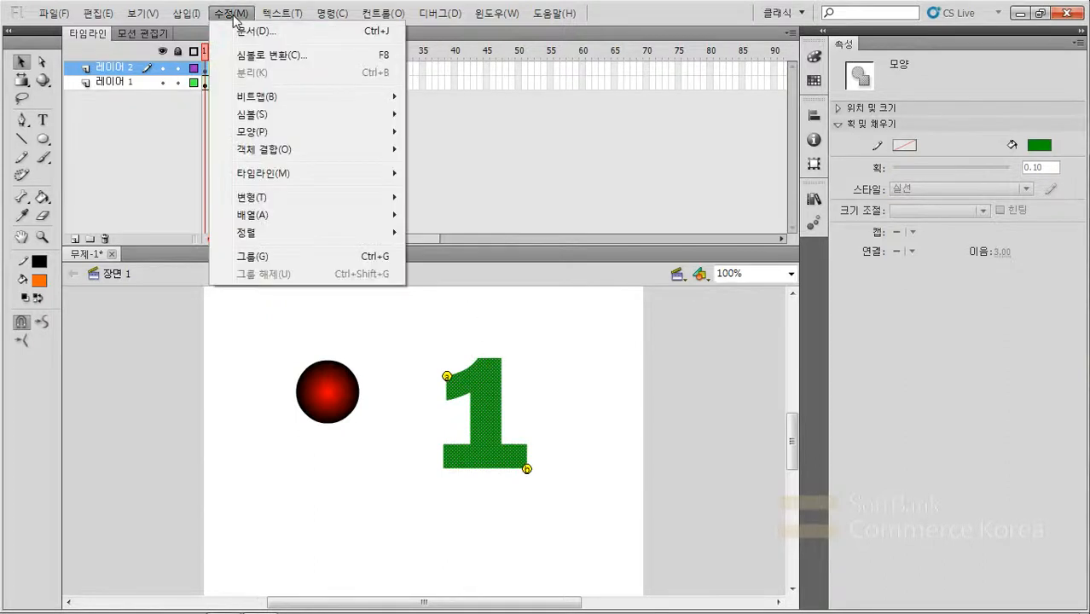
mouse_move(253, 133)
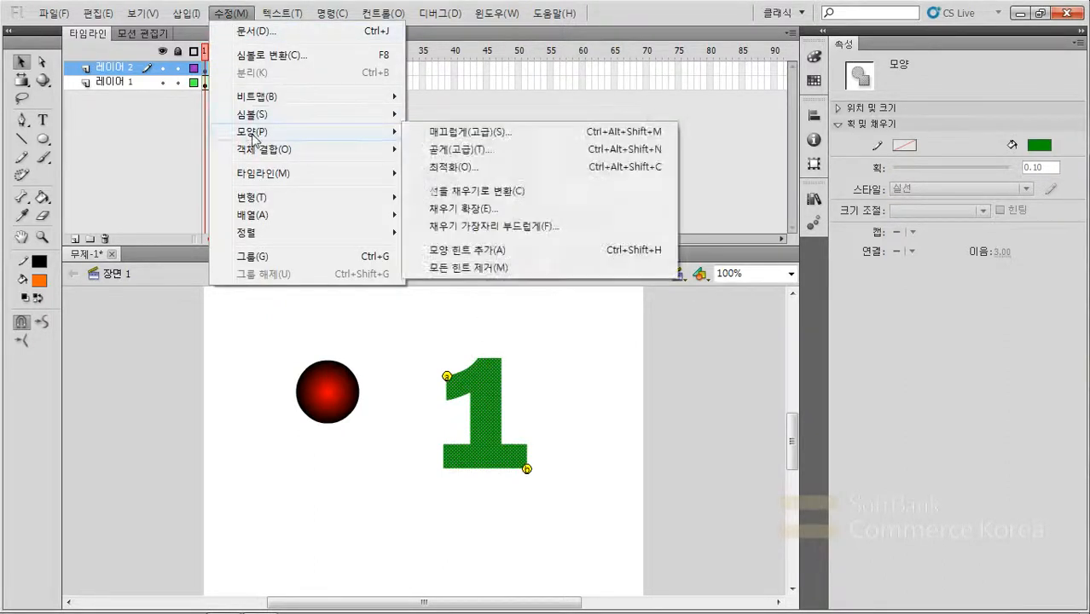
left_click(482, 270)
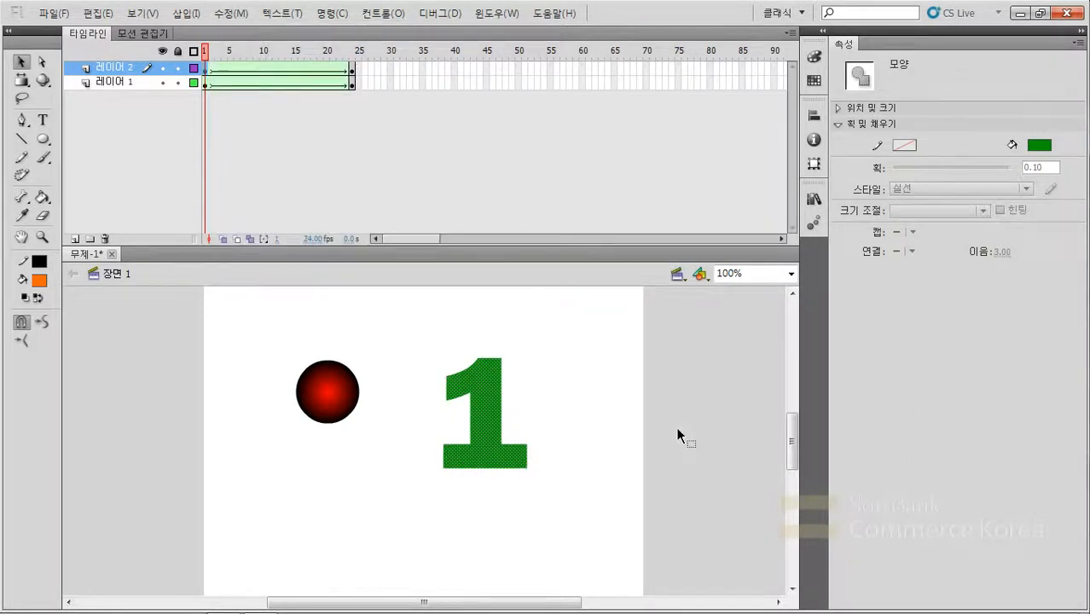
key("ctrl+z")
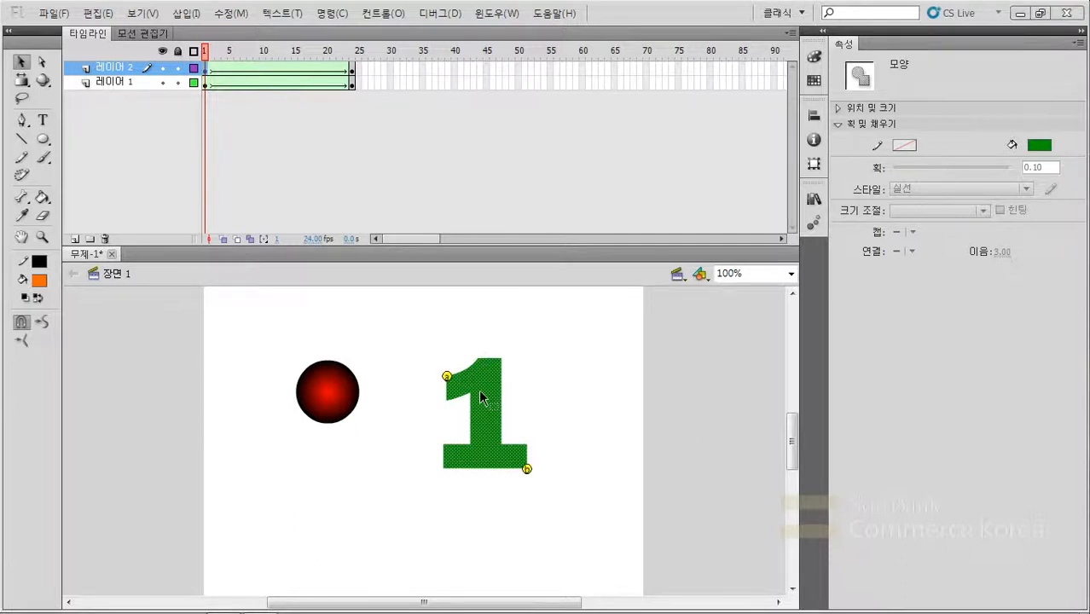
- Play the tweens on the timeline, hide layer 1, preview the number morph alone, and return to frame 1
left_click(378, 453)
key("Return")
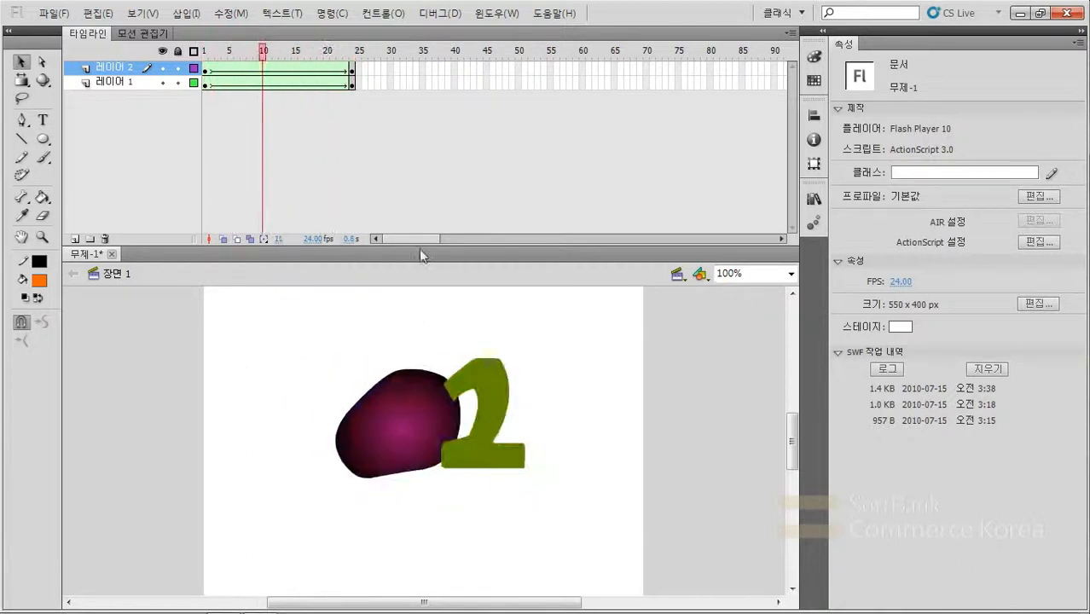
left_click(267, 55)
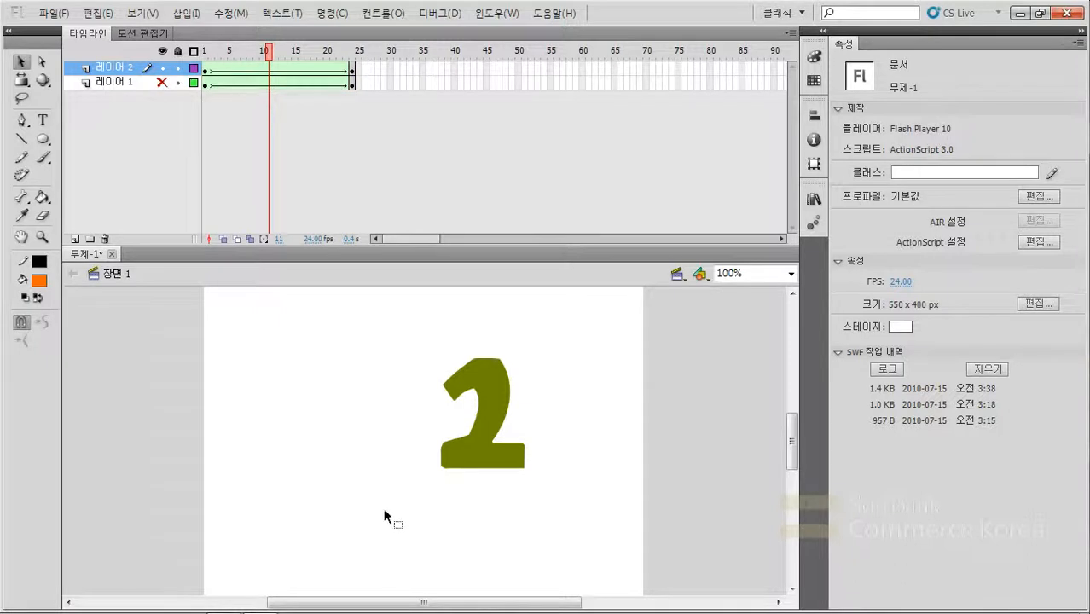
key("Return")
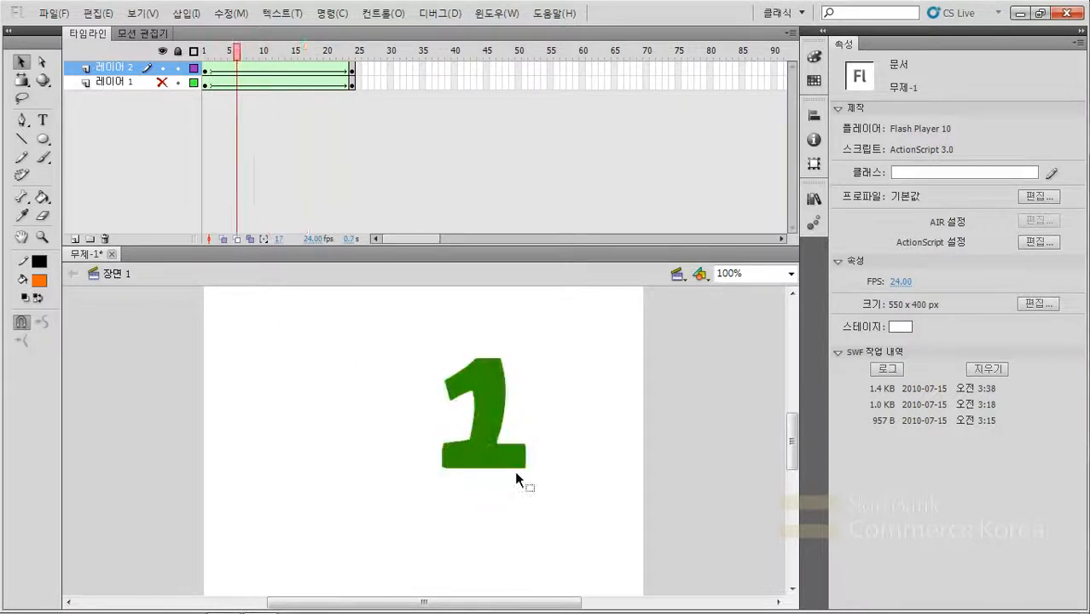
left_click(204, 56)
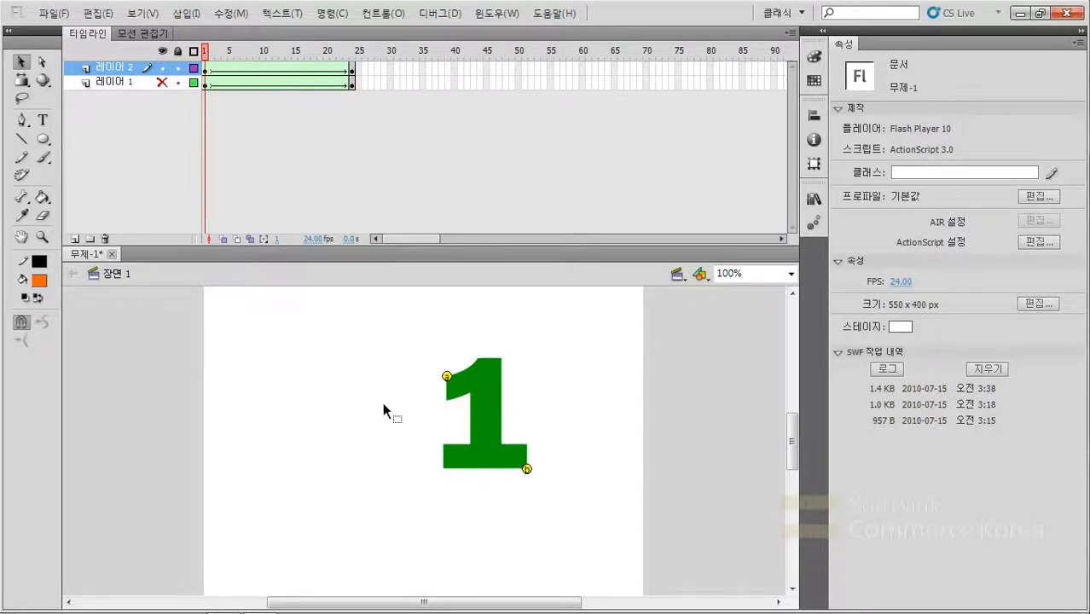
- Test the movie with layer 1 hidden, close the test window, and show layer 1 briefly before hiding it again
key("ctrl+Return")
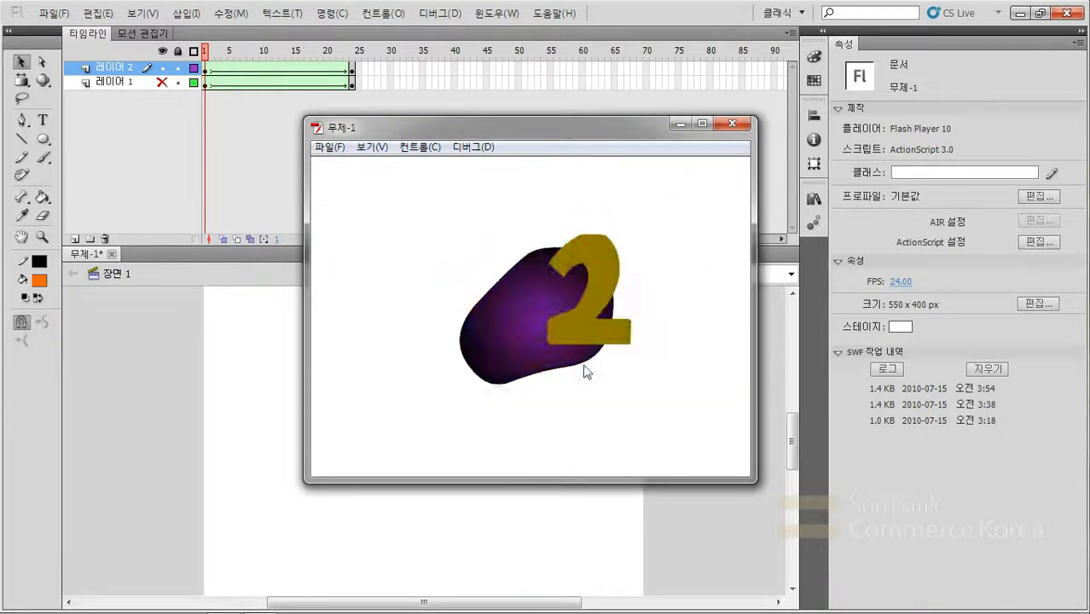
left_click(731, 124)
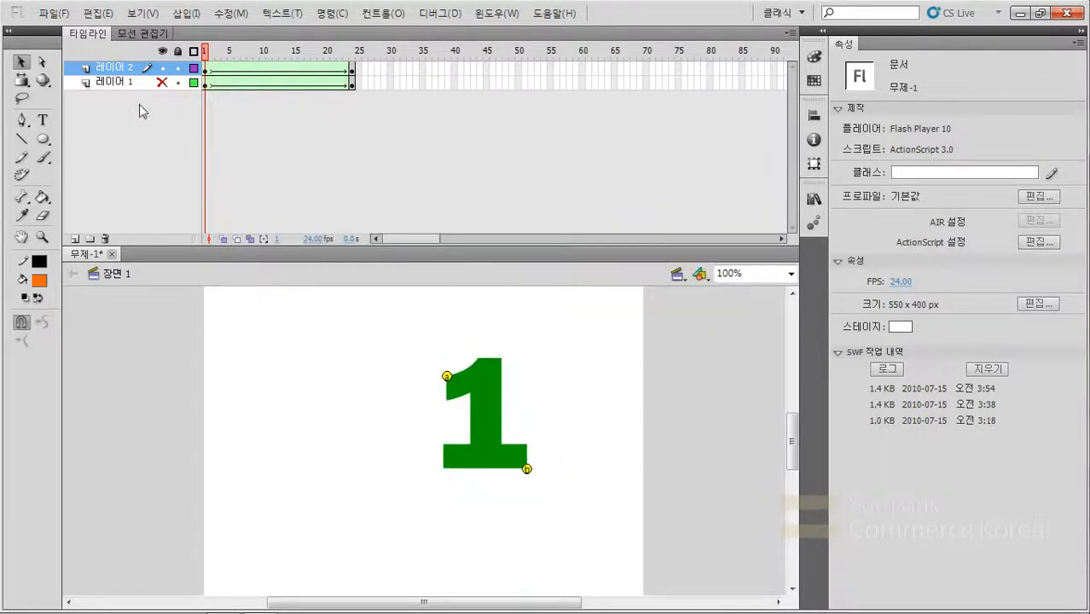
left_click(160, 83)
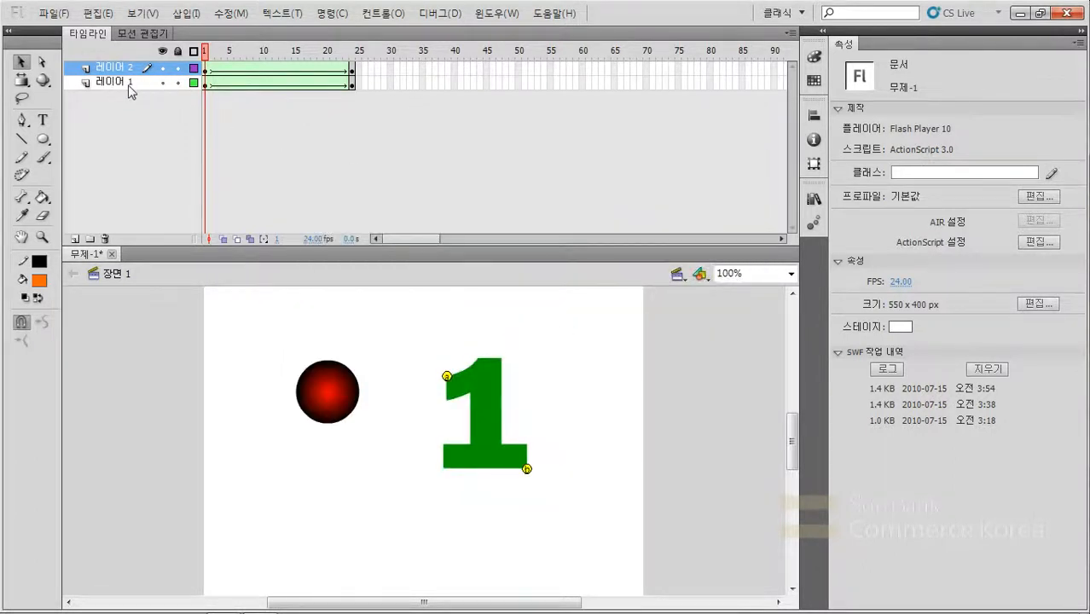
left_click(160, 83)
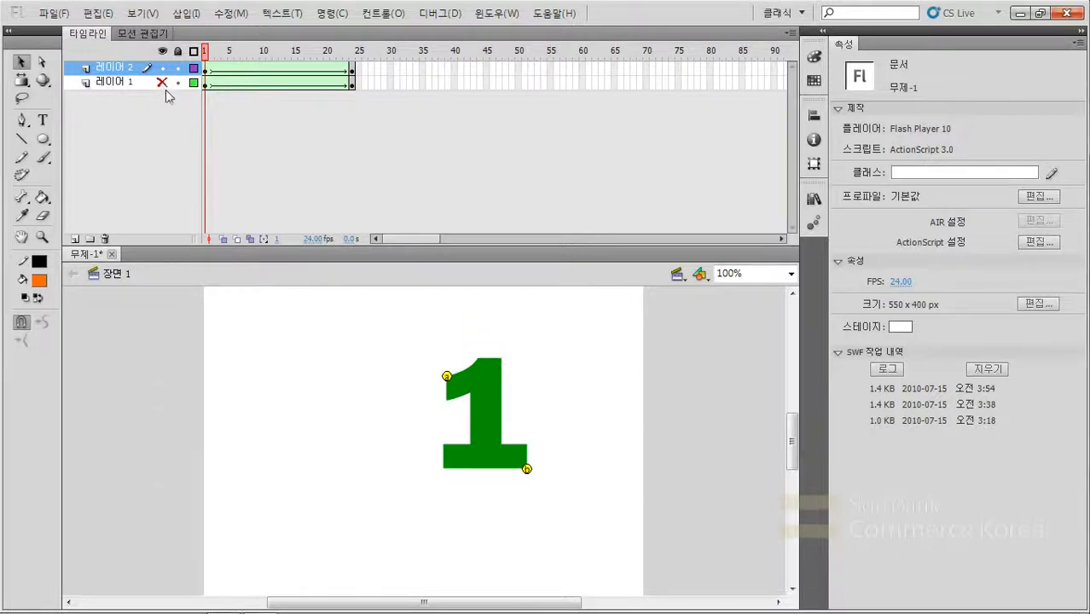
- Convert layer 1 to a guide layer and test the movie to check whether the circle tween is excluded
left_click(120, 84)
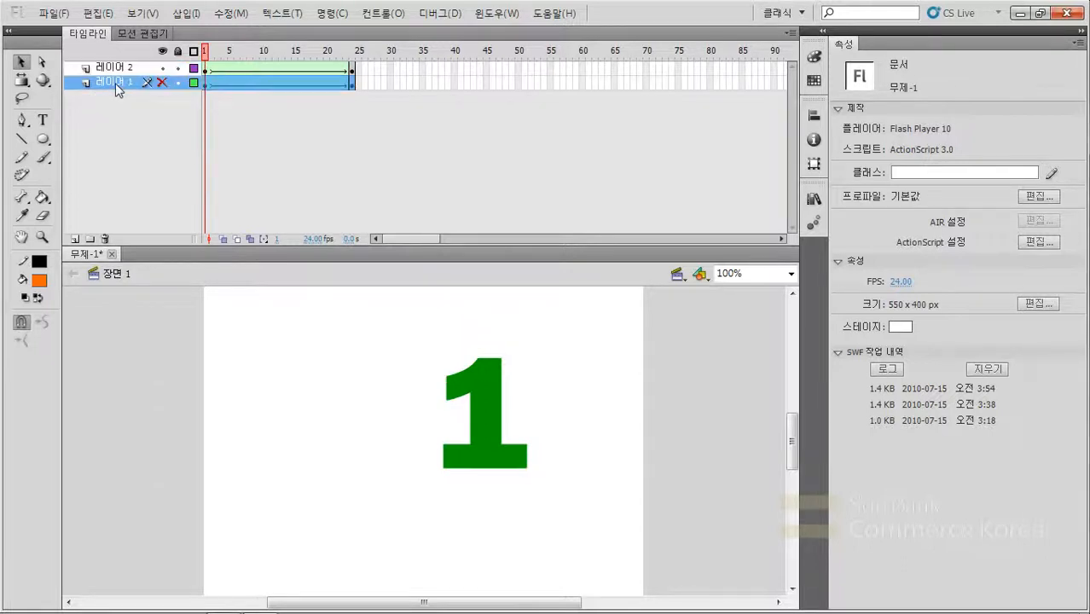
right_click(115, 82)
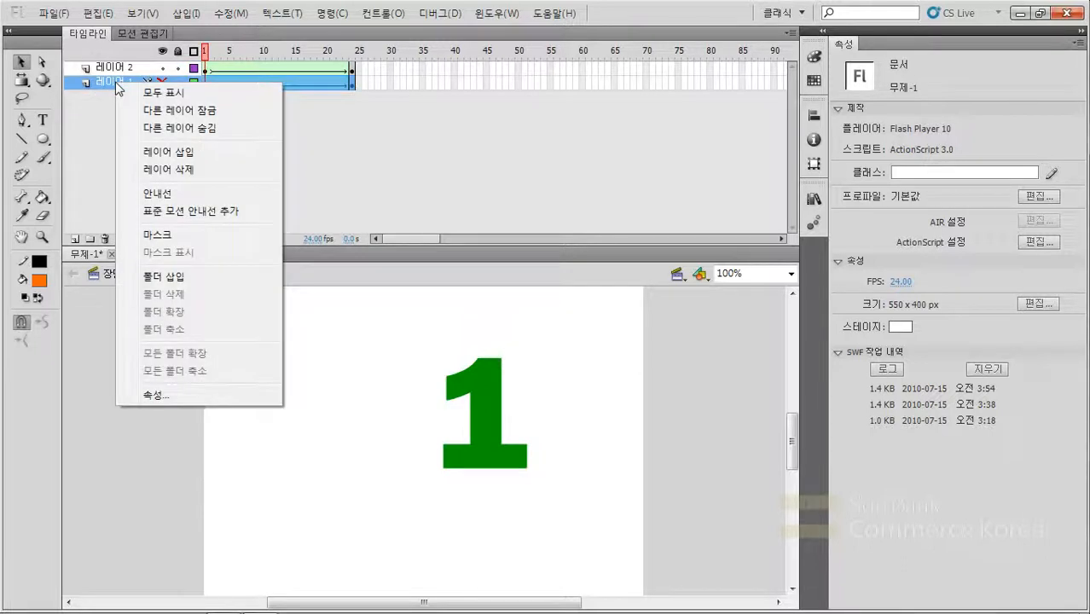
left_click(159, 194)
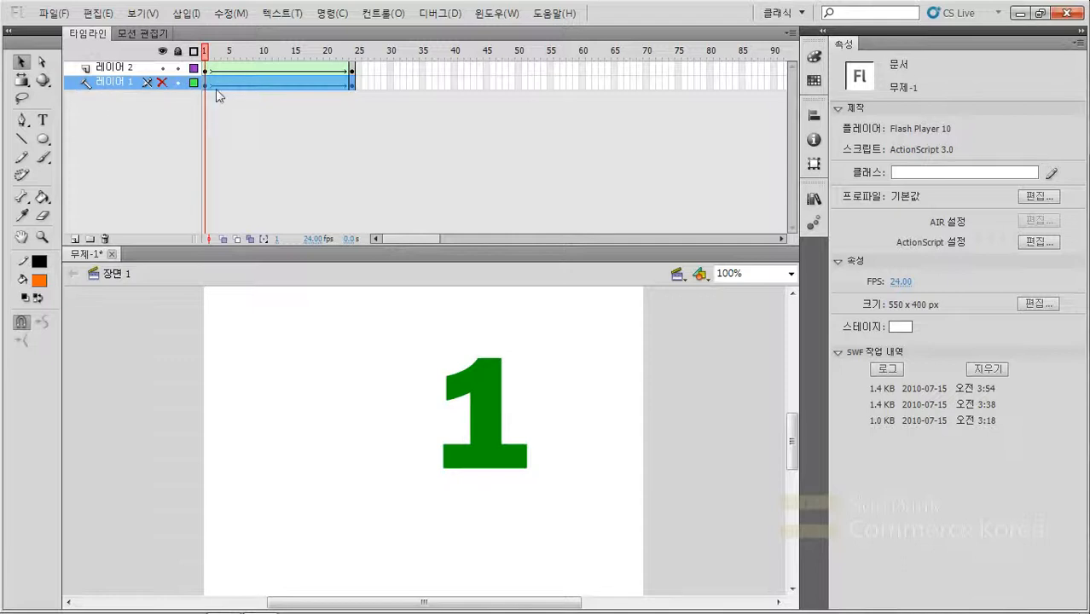
left_click(320, 350)
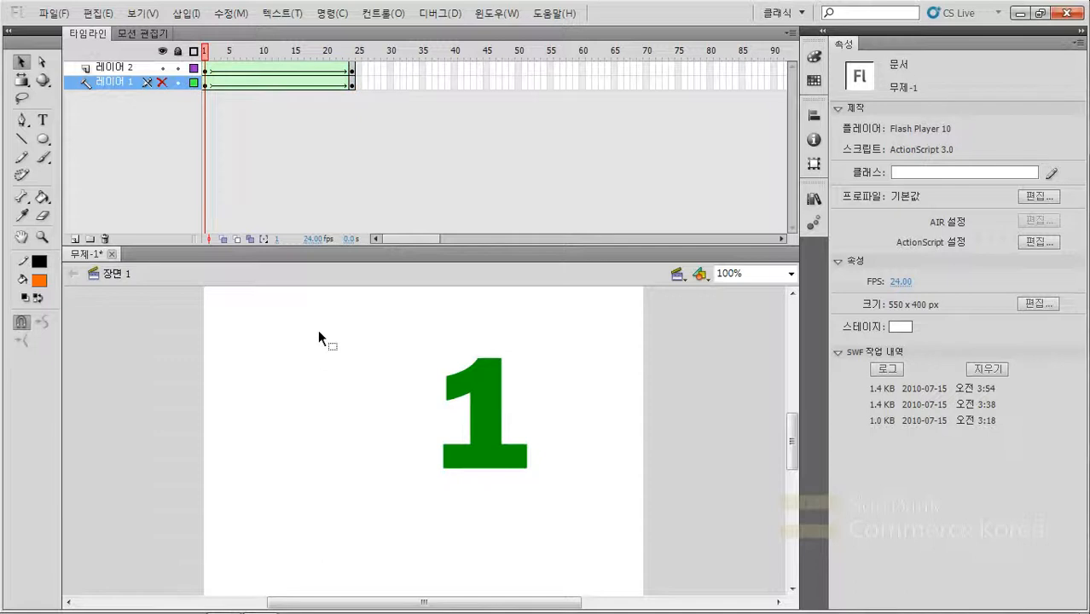
key("ctrl+Return")
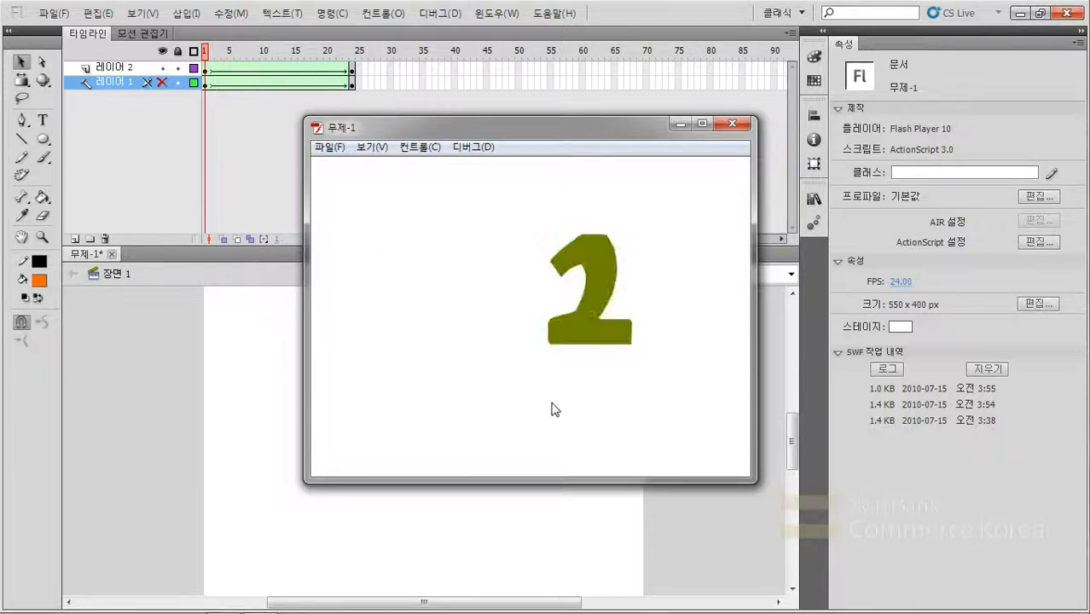
left_click(705, 508)
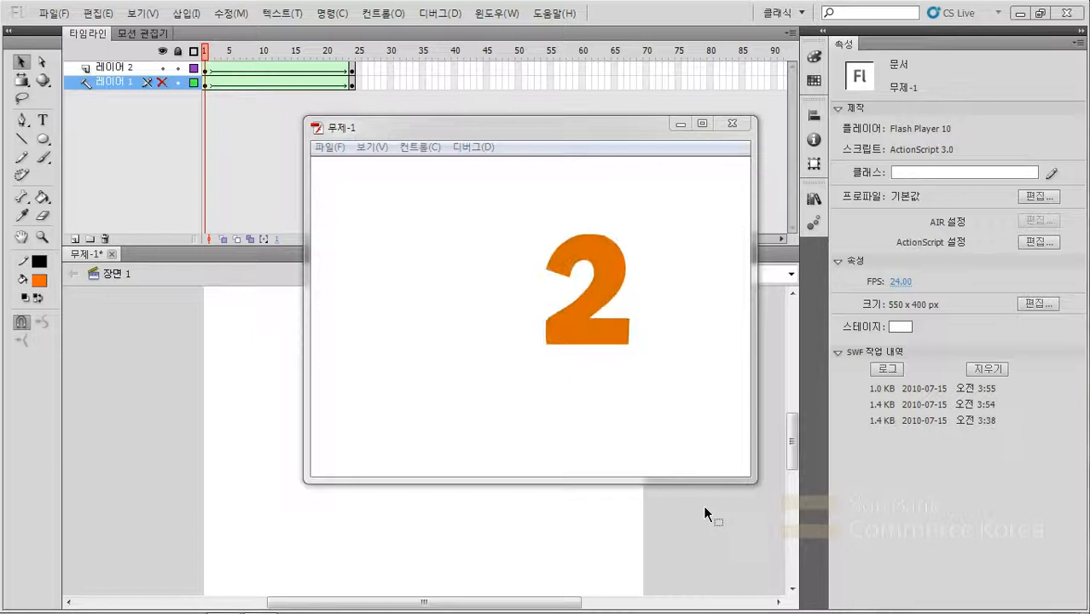